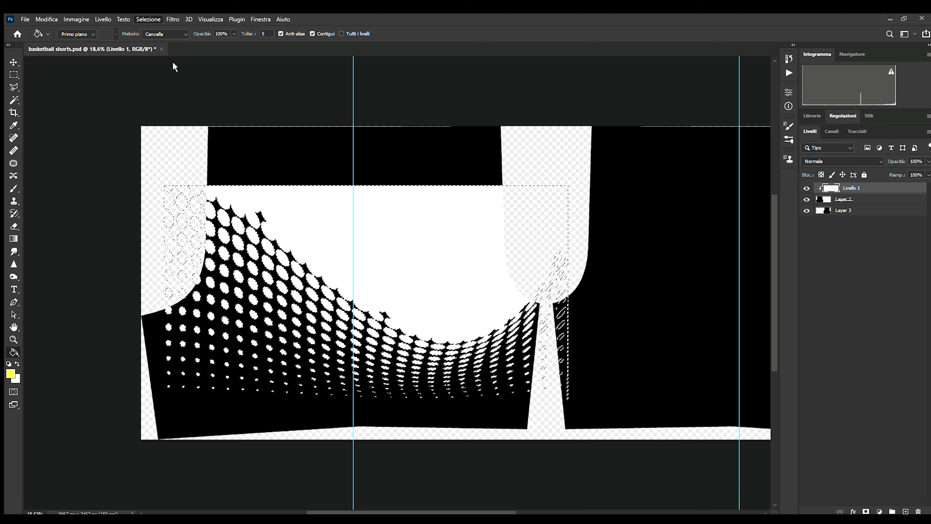
- Invert the selection and apply a yellow Color Overlay effect to Livello 1
{"action": "key", "text": "ctrl+shift+i"}
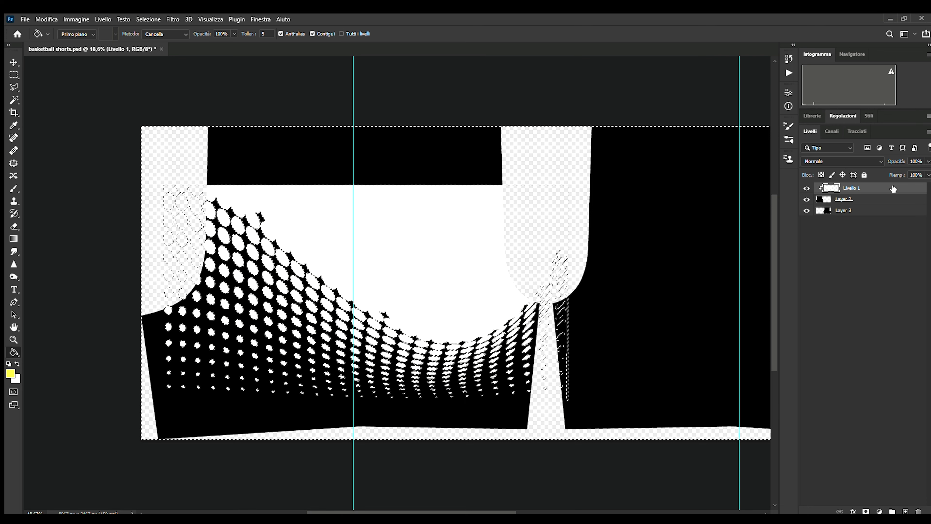
{"action": "key", "text": "h"}
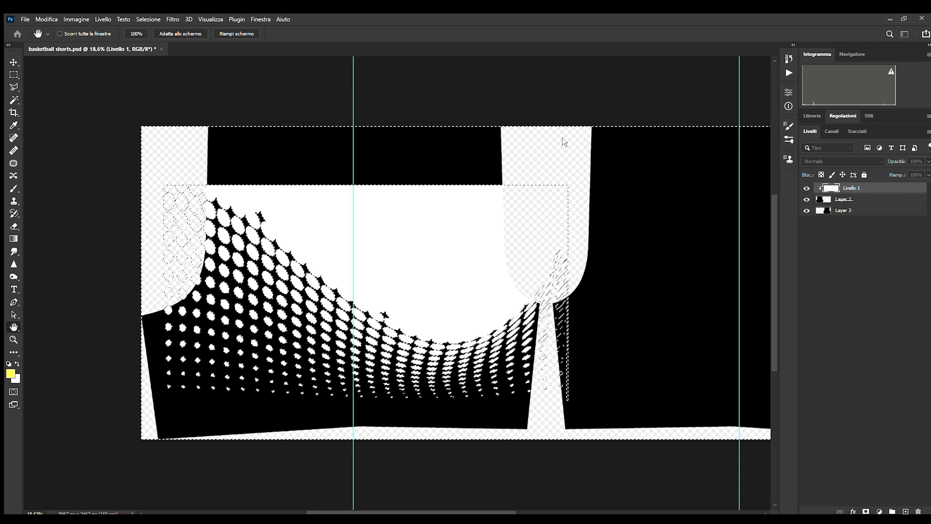
{"action": "left_click", "coordinate": [565, 127]}
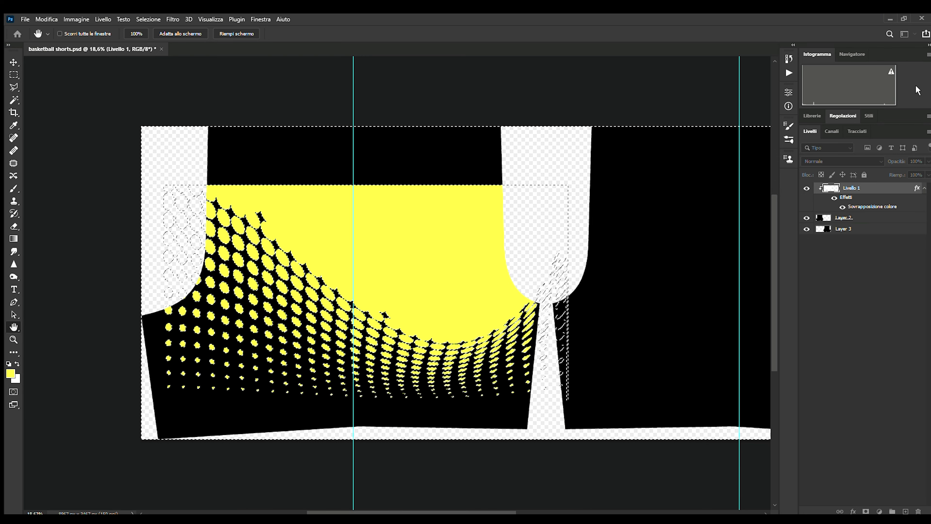
{"action": "key", "text": "g"}
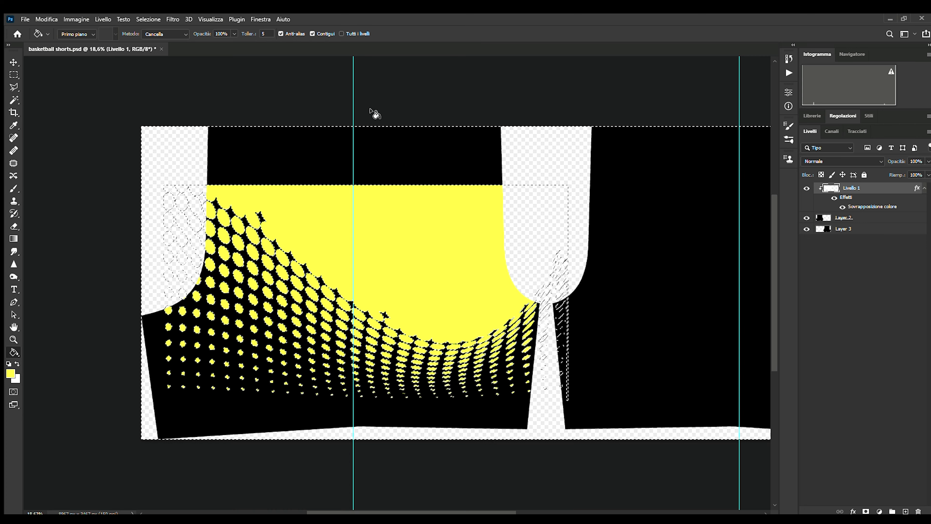
- Try a second, white Color Overlay on Livello 1 with the whole yellow-patterned panel selected, and undo it
{"action": "key", "text": "m"}
{"action": "left_click_drag", "start_coordinate": [46, 91], "coordinate": [544, 477]}
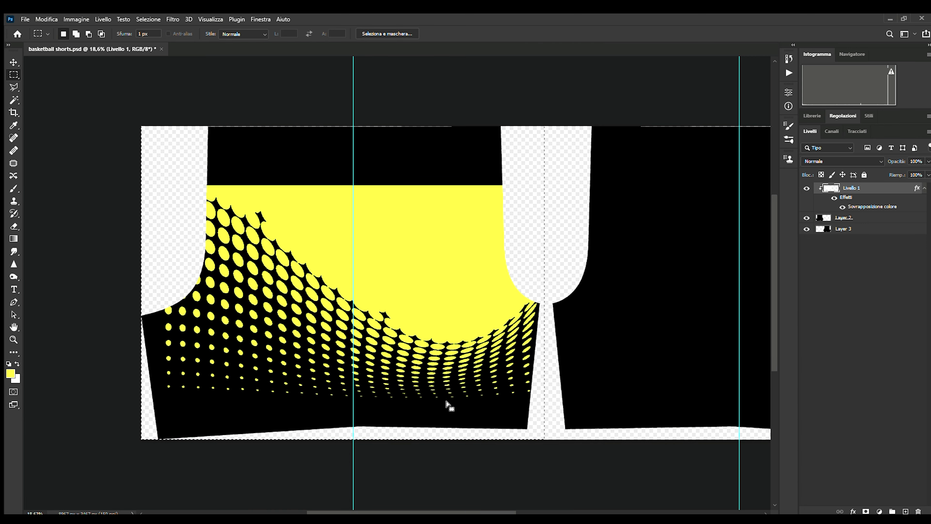
{"action": "key", "text": "g"}
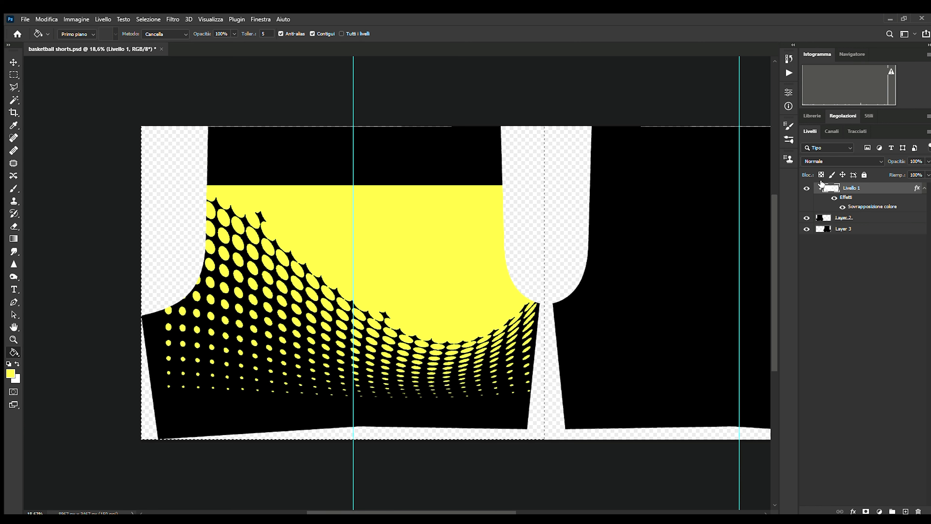
{"action": "left_click", "coordinate": [834, 198]}
{"action": "left_click", "coordinate": [834, 198]}
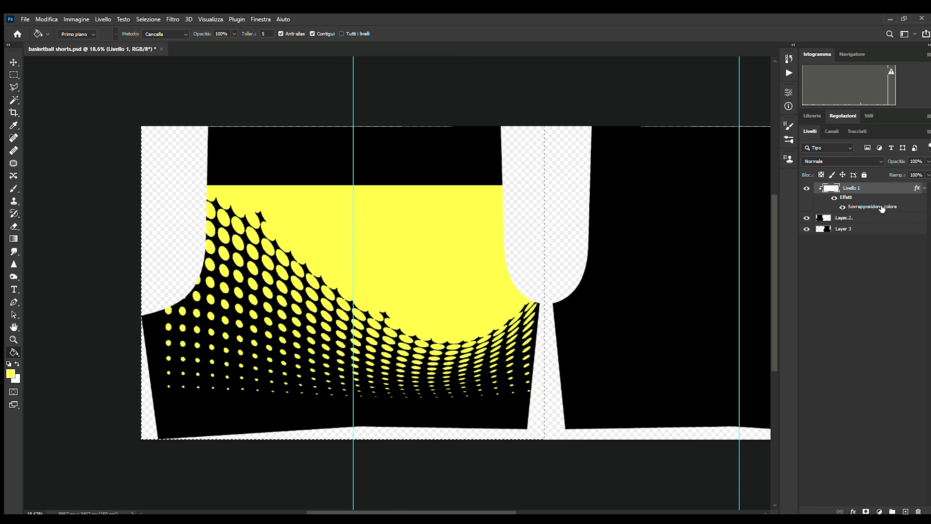
{"action": "key", "text": "h"}
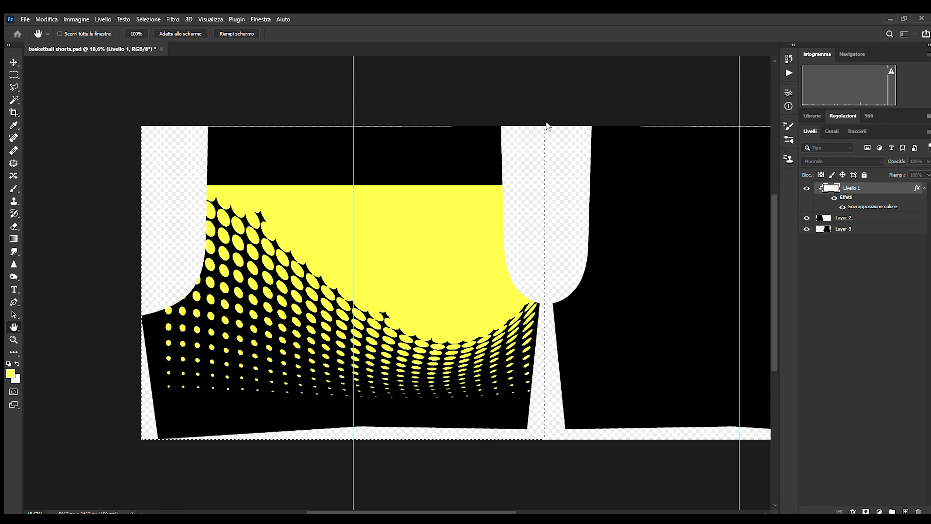
{"action": "left_click", "coordinate": [540, 109]}
{"action": "left_click", "coordinate": [783, 68]}
{"action": "left_click", "coordinate": [894, 138]}
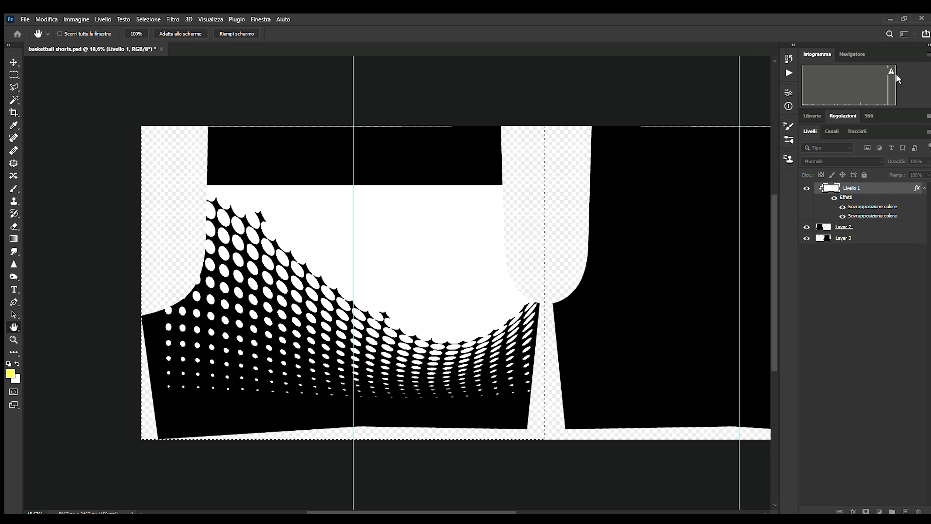
{"action": "key", "text": "ctrl+z"}
- Select the upper strip of the yellow pattern on Livello 1 and stretch it vertically to about 548% over the black waist area
{"action": "key", "text": "m"}
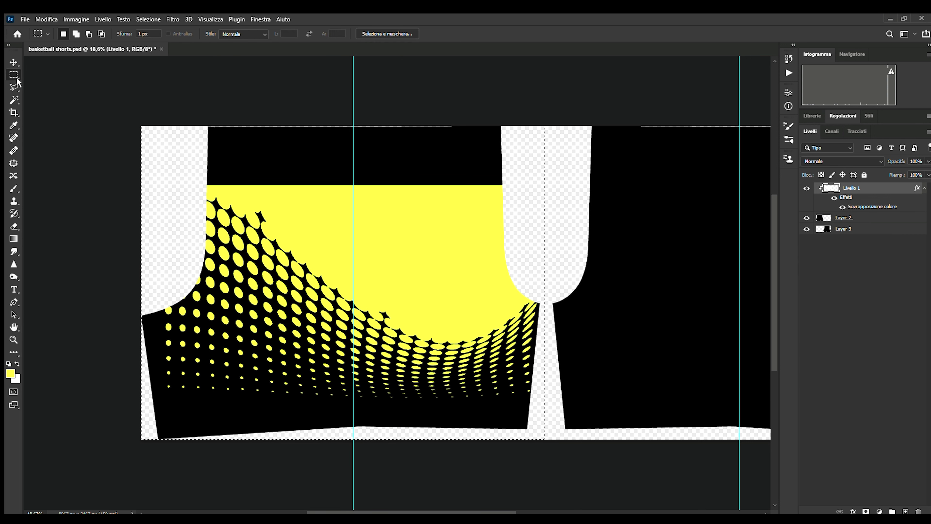
{"action": "left_click_drag", "start_coordinate": [167, 106], "coordinate": [513, 202]}
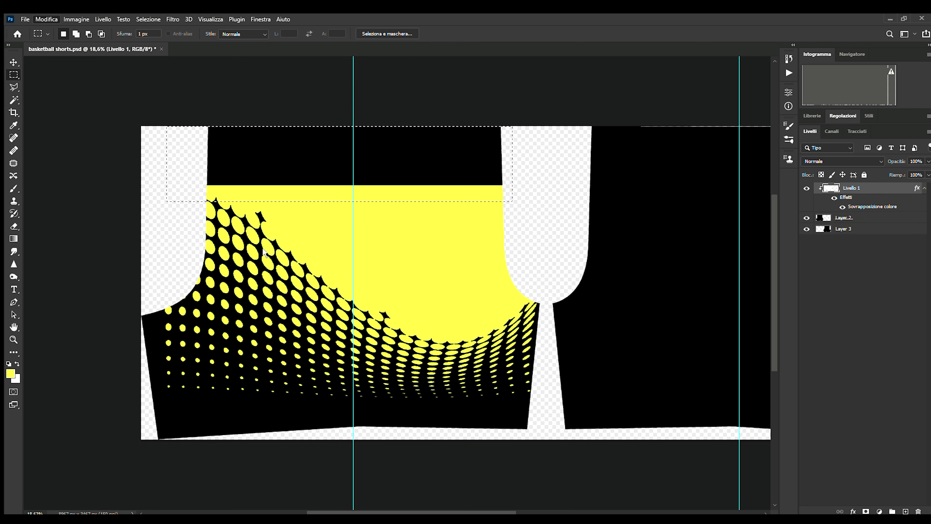
{"action": "key", "text": "ctrl+t"}
{"action": "left_click_drag", "start_coordinate": [338, 126], "coordinate": [336, 48]}
{"action": "scroll", "coordinate": [336, 190], "scroll_direction": "down", "scroll_amount": 2}
{"action": "left_click_drag", "start_coordinate": [339, 404], "coordinate": [338, 415]}
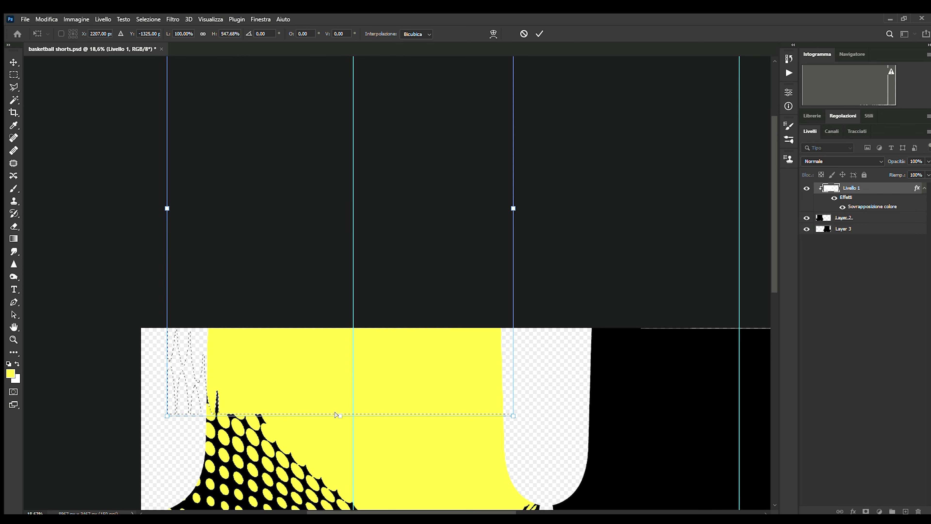
{"action": "left_click", "coordinate": [539, 34]}
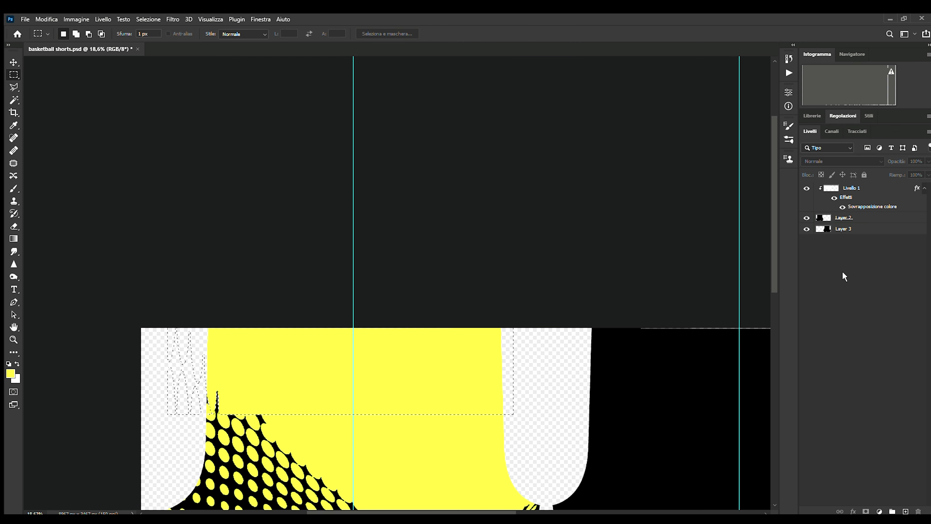
- Select the yellow halftone artwork on Livello 1, widen it to about 102.6% across both side seams, reposition it lower, and deselect
{"action": "scroll", "coordinate": [133, 202], "scroll_direction": "down", "scroll_amount": 5}
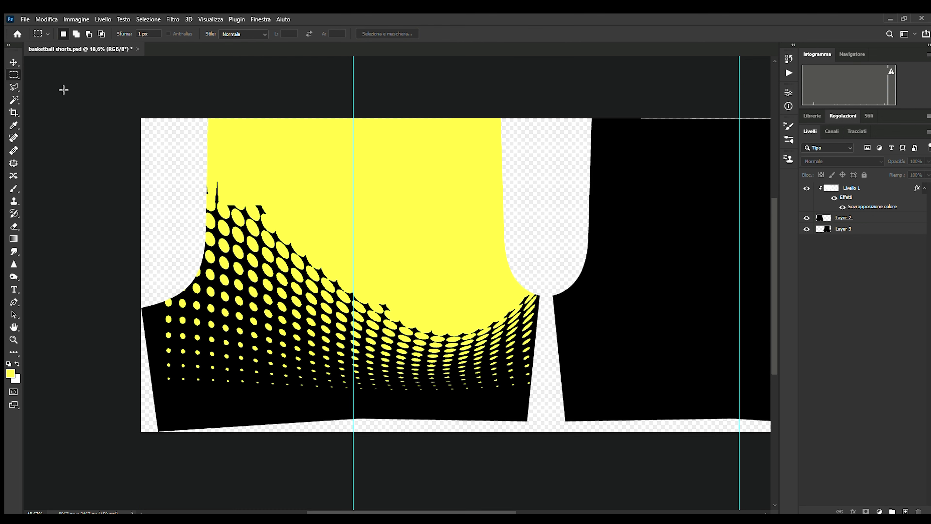
{"action": "left_click_drag", "start_coordinate": [62, 90], "coordinate": [548, 420]}
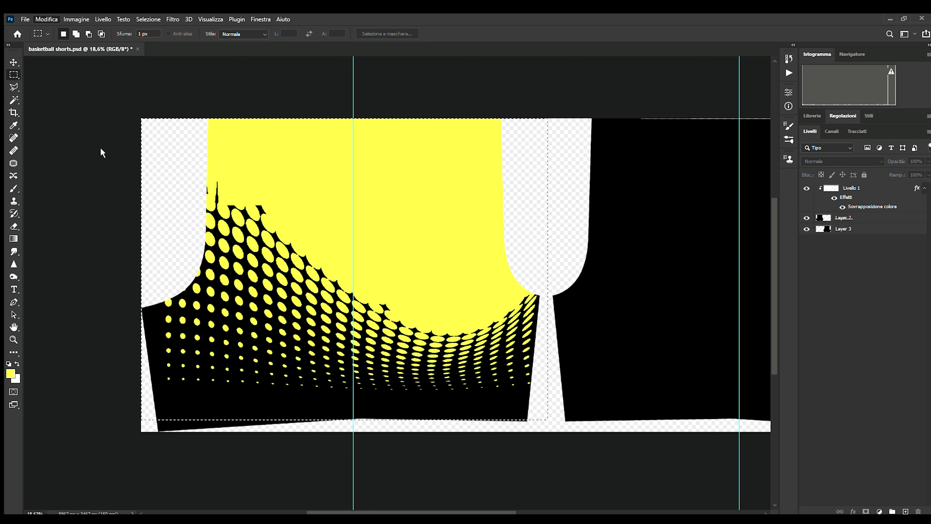
{"action": "left_click", "coordinate": [858, 188]}
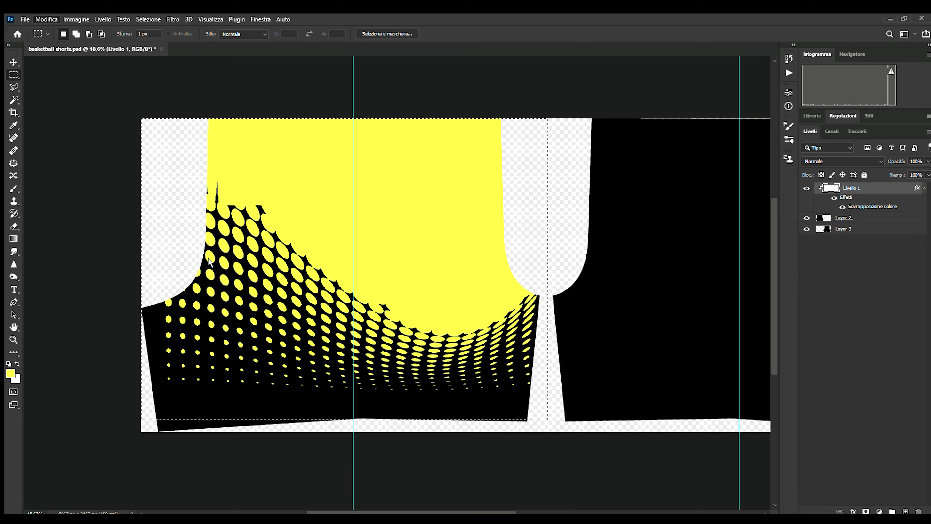
{"action": "key", "text": "ctrl+t"}
{"action": "left_click_drag", "start_coordinate": [547, 269], "coordinate": [538, 269]}
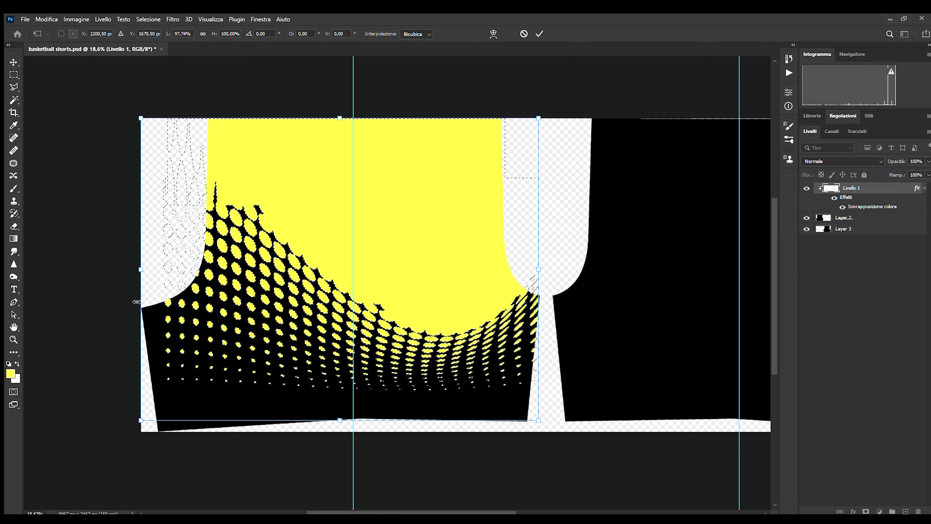
{"action": "left_click_drag", "start_coordinate": [141, 269], "coordinate": [121, 269]}
{"action": "left_click_drag", "start_coordinate": [330, 420], "coordinate": [329, 445]}
{"action": "left_click_drag", "start_coordinate": [330, 118], "coordinate": [325, 149]}
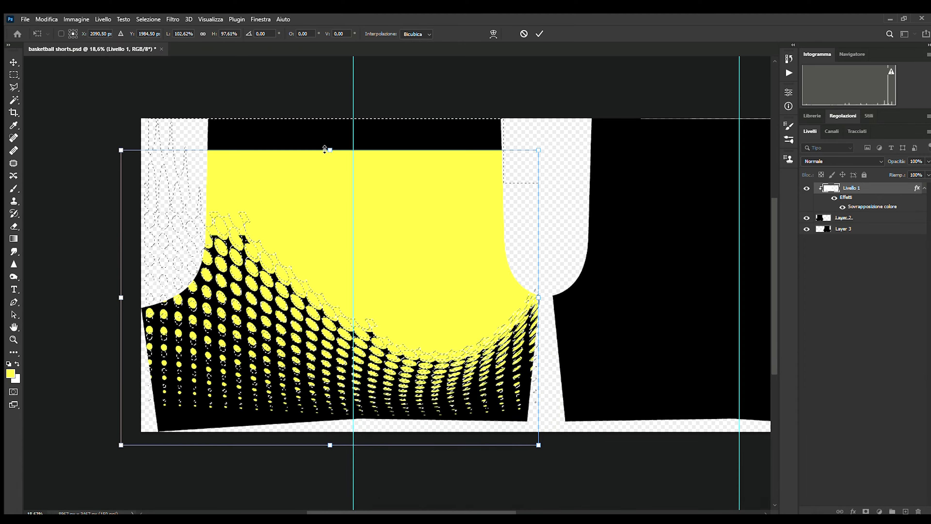
{"action": "left_click_drag", "start_coordinate": [330, 445], "coordinate": [329, 435]}
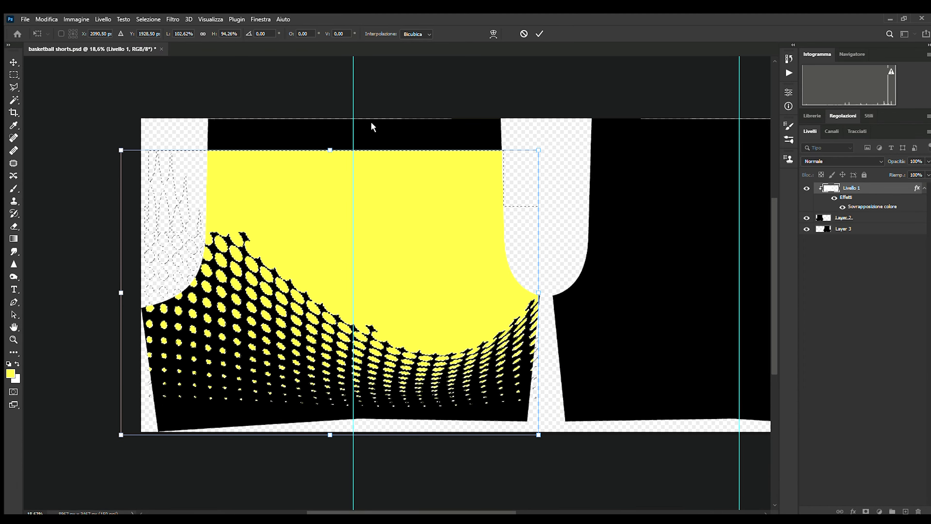
{"action": "left_click_drag", "start_coordinate": [330, 150], "coordinate": [327, 148]}
{"action": "left_click", "coordinate": [540, 34]}
{"action": "key", "text": "ctrl+d"}
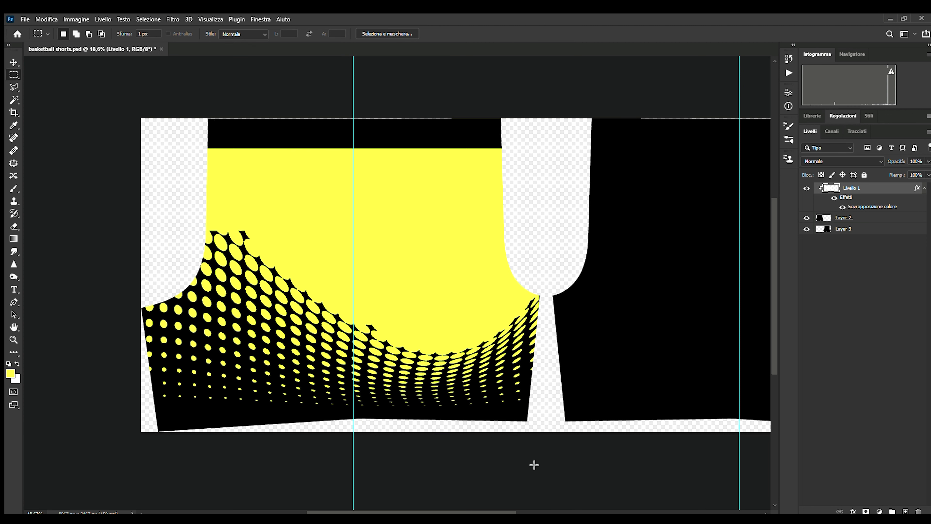
- Try to remove the two stray black marks along the halftone's upper edge with the Eraser
{"action": "left_click", "coordinate": [13, 227]}
{"action": "left_click", "coordinate": [251, 219]}
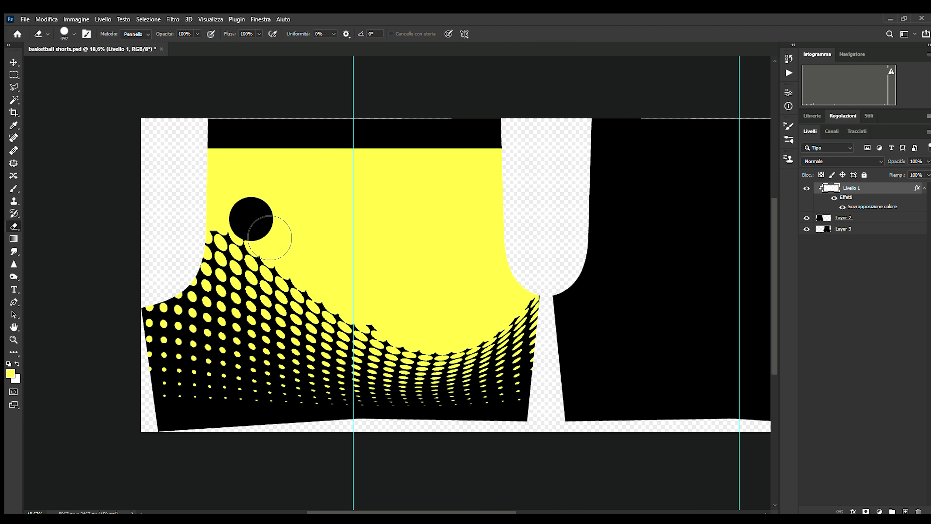
{"action": "left_click", "coordinate": [379, 312]}
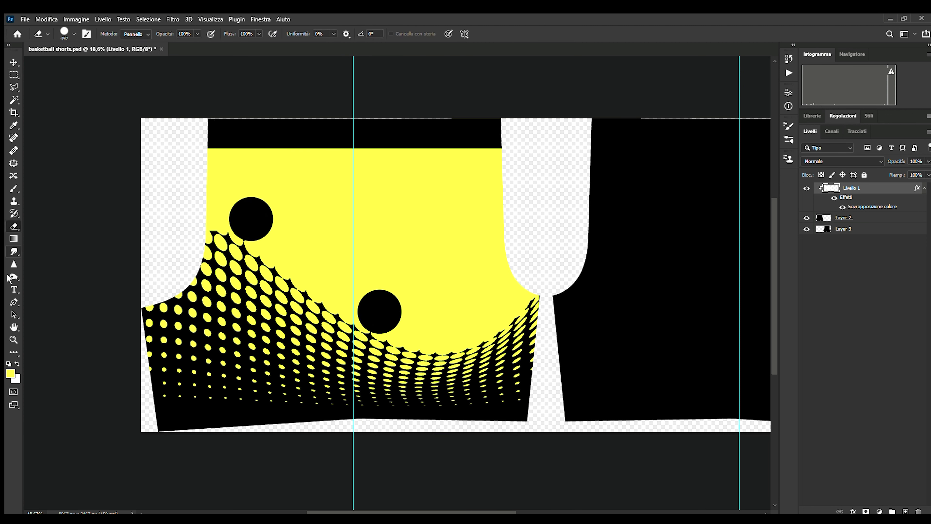
- Paint over the two black circles and nearby stray marks with a yellow brush of size 436
{"action": "left_click", "coordinate": [14, 352]}
{"action": "left_click", "coordinate": [48, 349]}
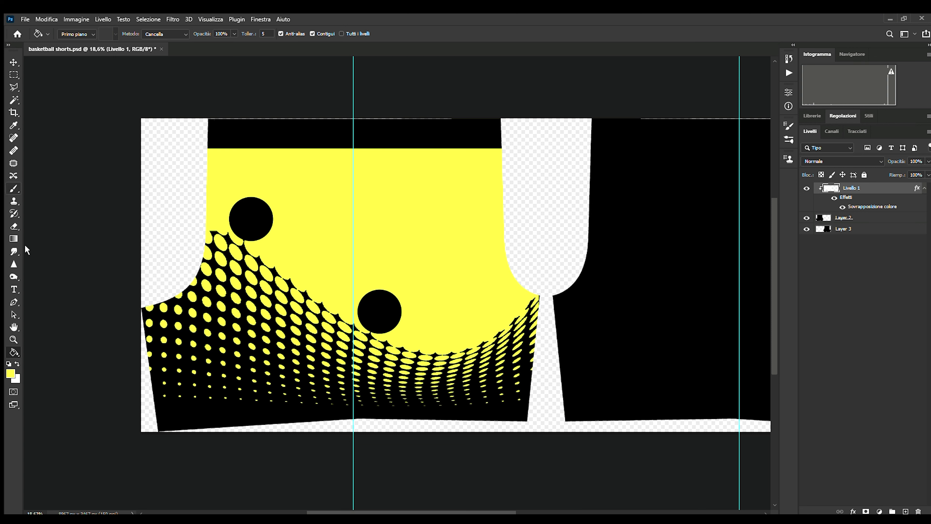
{"action": "left_click", "coordinate": [15, 189]}
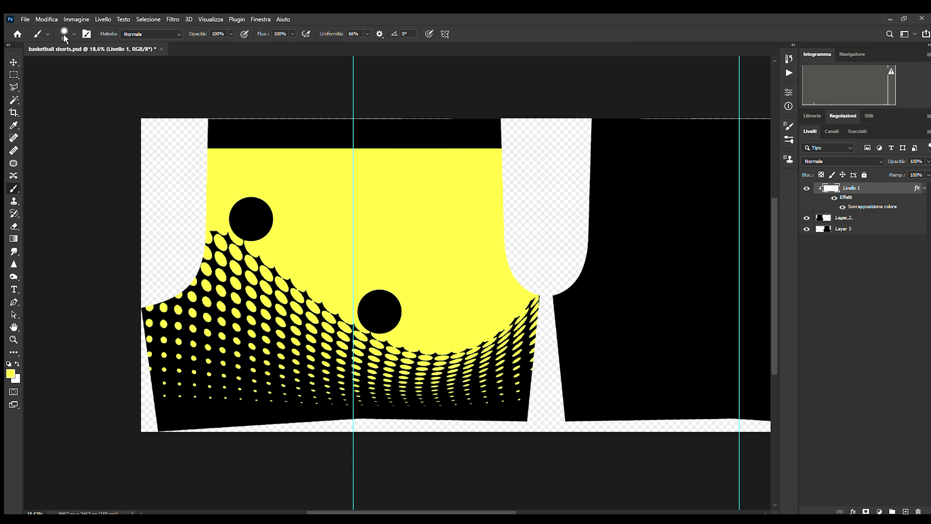
{"action": "left_click", "coordinate": [114, 84]}
{"action": "left_click_drag", "start_coordinate": [101, 75], "coordinate": [122, 65]}
{"action": "mouse_move", "coordinate": [257, 229]}
{"action": "left_mouse_down"}
{"action": "mouse_move", "coordinate": [278, 234]}
{"action": "mouse_move", "coordinate": [252, 226]}
{"action": "left_mouse_up"}
{"action": "mouse_move", "coordinate": [383, 312]}
{"action": "left_mouse_down"}
{"action": "mouse_move", "coordinate": [408, 308]}
{"action": "mouse_move", "coordinate": [405, 326]}
{"action": "mouse_move", "coordinate": [386, 327]}
{"action": "mouse_move", "coordinate": [395, 330]}
{"action": "left_mouse_up"}
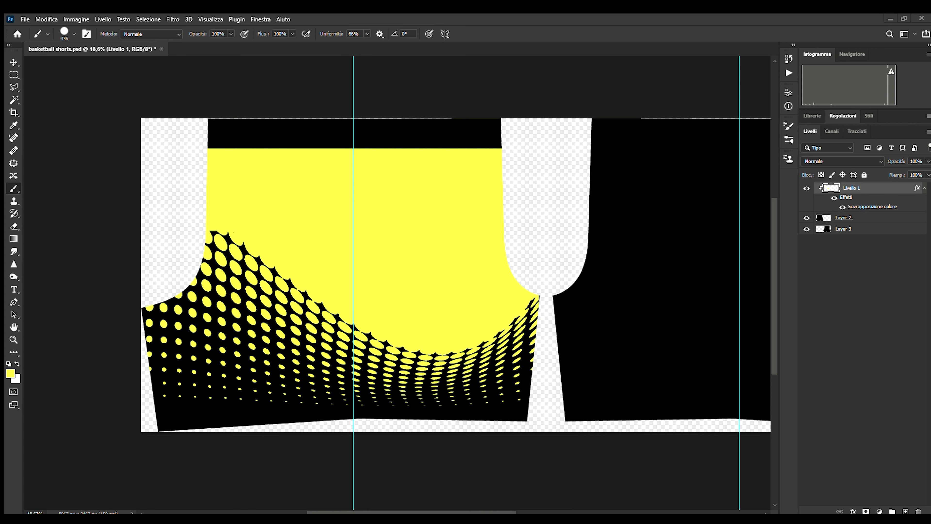
- Paste the SKRA logo as a new layer and delete its white background using the Magic Wand
{"action": "key", "text": "ctrl+v"}
{"action": "scroll", "coordinate": [470, 319], "scroll_direction": "up", "scroll_amount": 2}
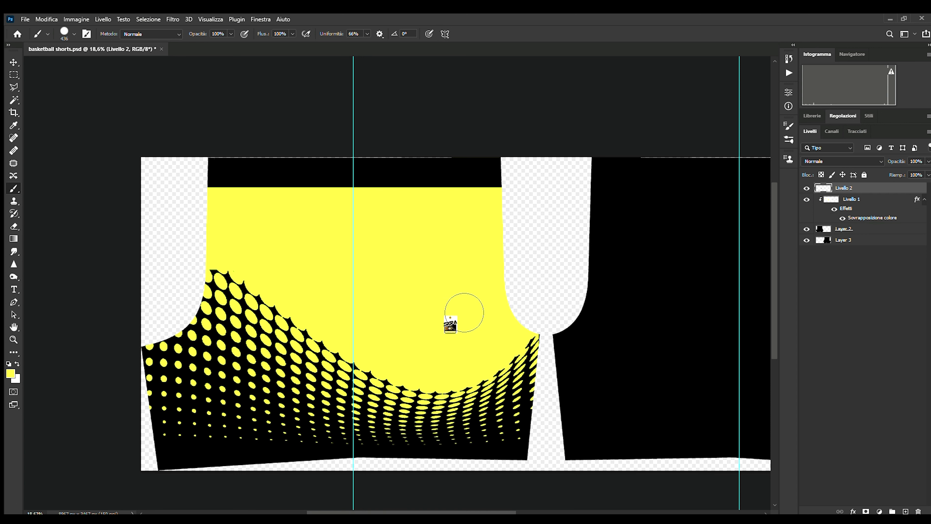
{"action": "scroll", "coordinate": [471, 326], "scroll_direction": "down", "scroll_amount": 1}
{"action": "scroll", "coordinate": [479, 322], "scroll_direction": "up", "scroll_amount": 5}
{"action": "scroll", "coordinate": [482, 322], "scroll_direction": "up", "scroll_amount": 6, "text": "alt"}
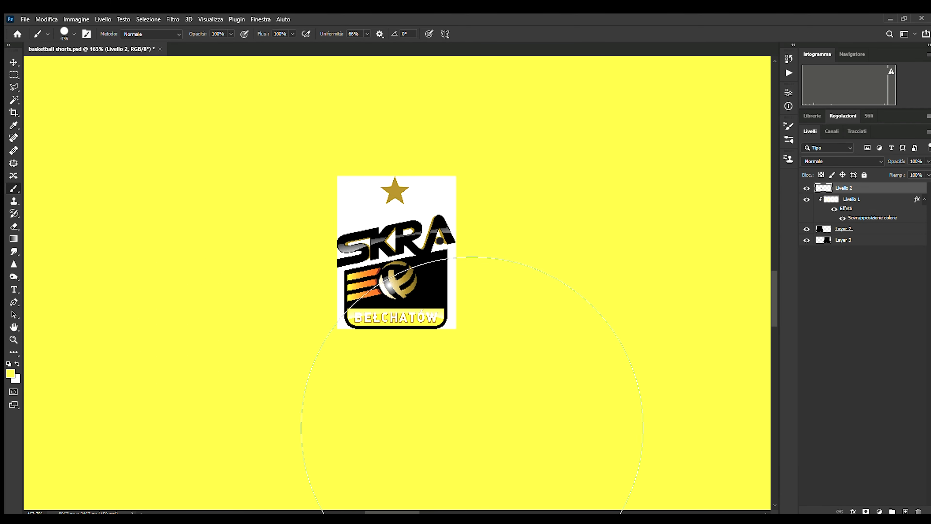
{"action": "key", "text": "w"}
{"action": "left_click", "coordinate": [377, 200]}
{"action": "key", "text": "Delete"}
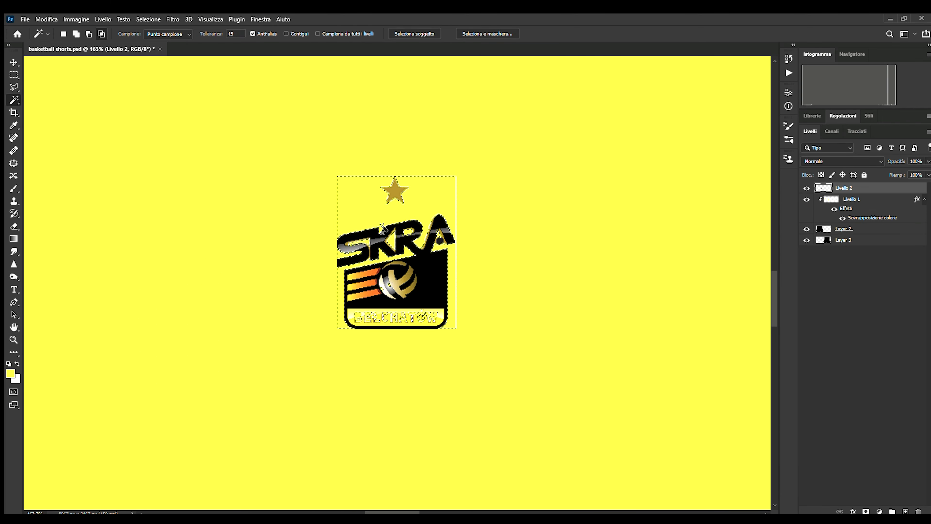
- Try to enlarge the pasted SKRA logo with Free Transform
{"action": "scroll", "coordinate": [382, 229], "scroll_direction": "down", "scroll_amount": 1}
{"action": "scroll", "coordinate": [382, 229], "scroll_direction": "down", "scroll_amount": 7, "text": "alt"}
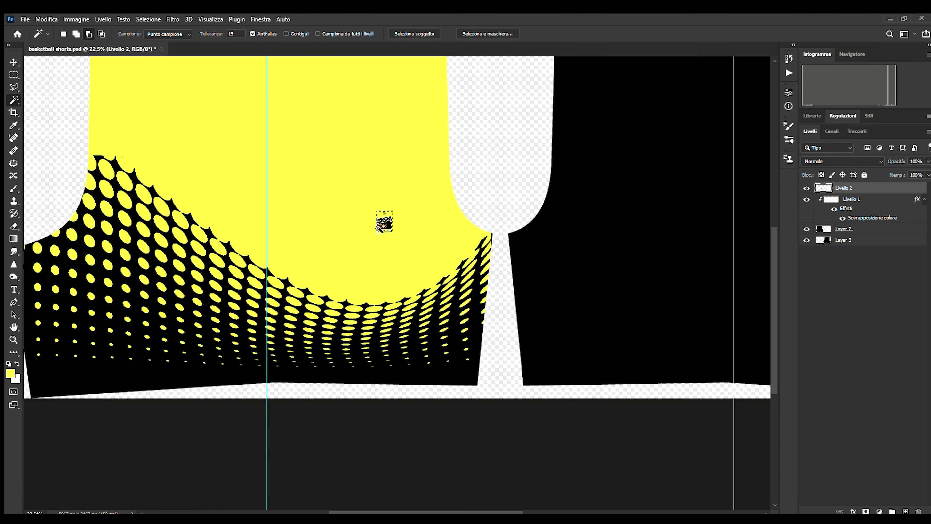
{"action": "key", "text": "v"}
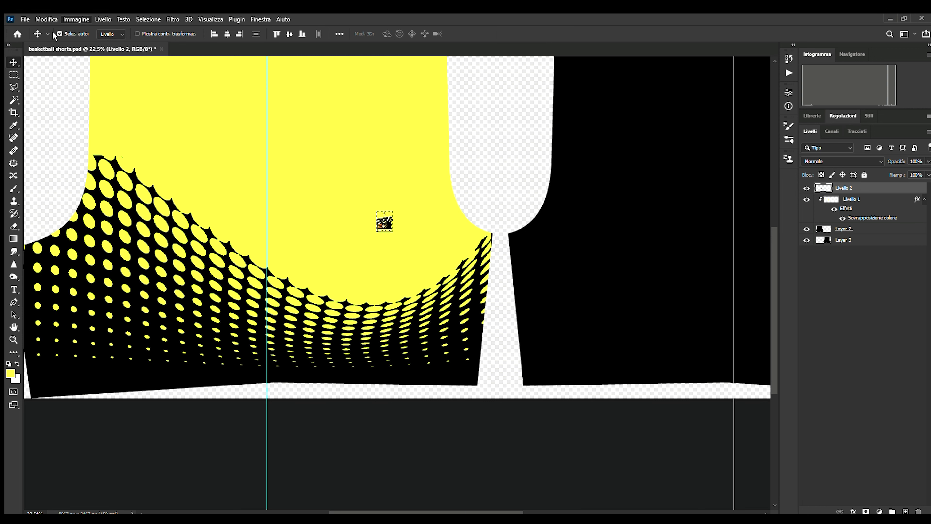
{"action": "key", "text": "ctrl+t"}
{"action": "left_click_drag", "start_coordinate": [392, 212], "coordinate": [405, 198]}
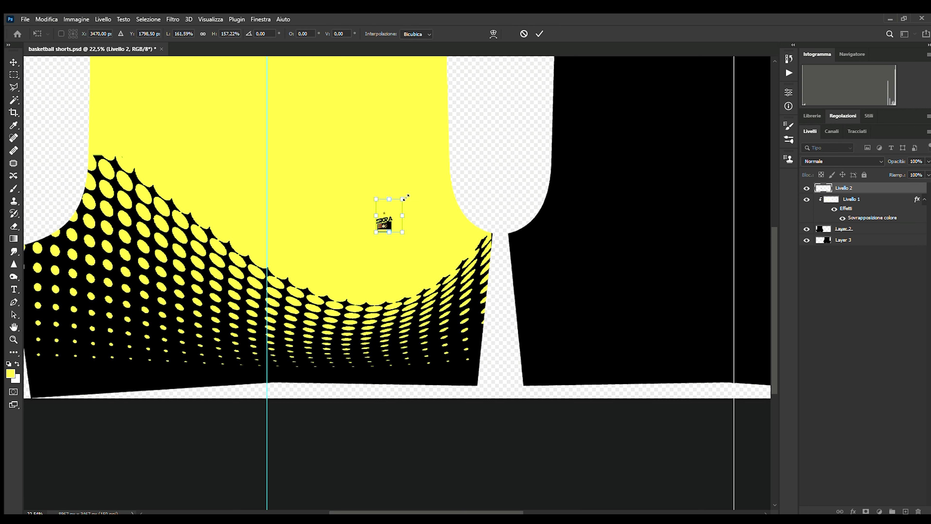
{"action": "left_click", "coordinate": [540, 33]}
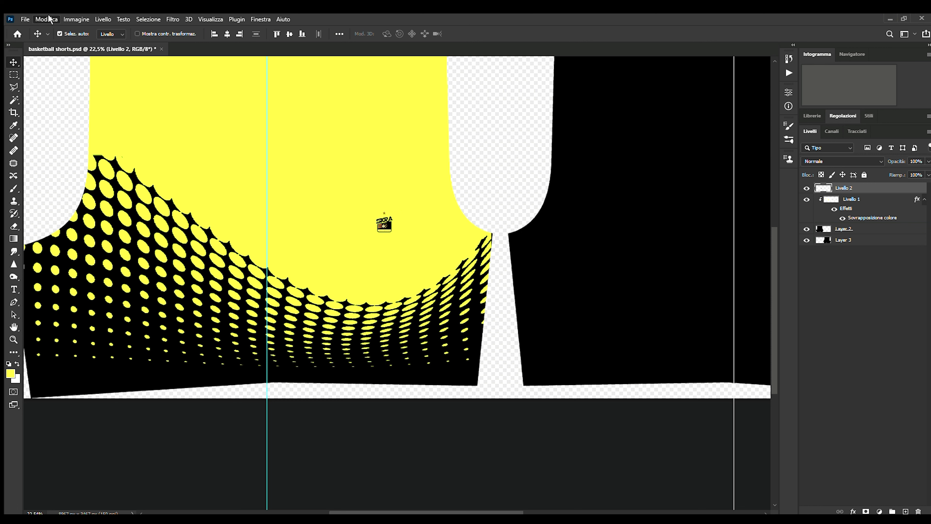
{"action": "key", "text": "ctrl+t"}
{"action": "left_click_drag", "start_coordinate": [403, 199], "coordinate": [508, 144]}
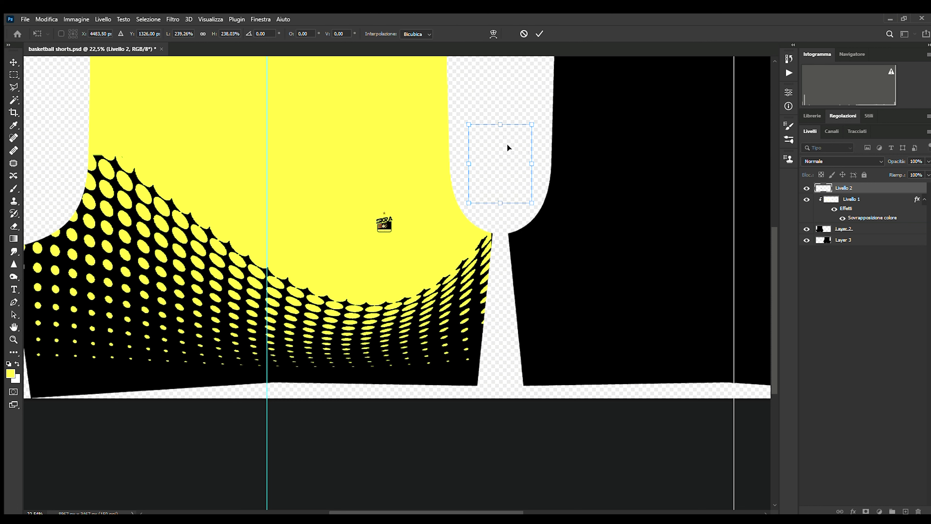
{"action": "left_click", "coordinate": [539, 34]}
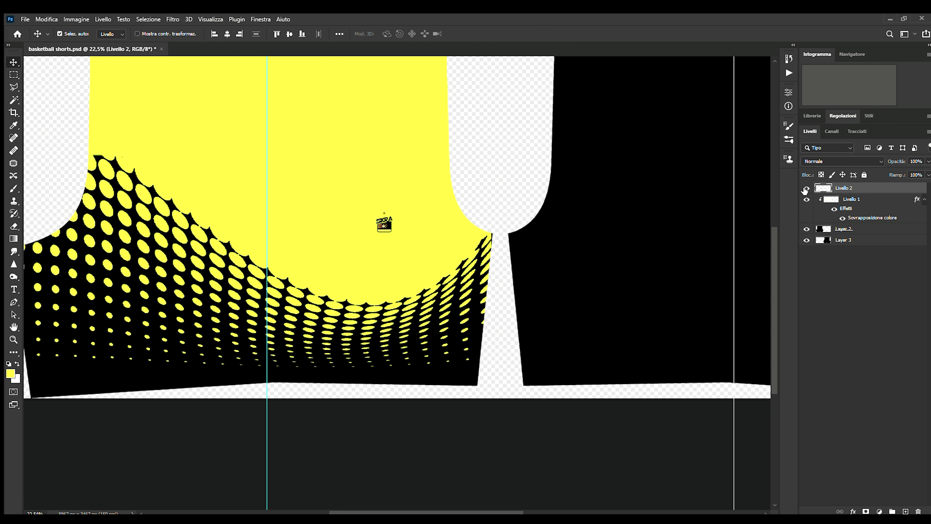
- Enlarge the SKRA logo to 233.64% and place it near the lower edge of the yellow area, above the halftone
{"action": "key", "text": "m"}
{"action": "mouse_move", "coordinate": [481, 188]}
{"action": "left_mouse_down"}
{"action": "mouse_move", "coordinate": [361, 248]}
{"action": "mouse_move", "coordinate": [310, 298]}
{"action": "mouse_move", "coordinate": [285, 304]}
{"action": "left_mouse_up"}
{"action": "key", "text": "ctrl+t"}
{"action": "left_click", "coordinate": [202, 34]}
{"action": "left_click_drag", "start_coordinate": [481, 197], "coordinate": [566, 153]}
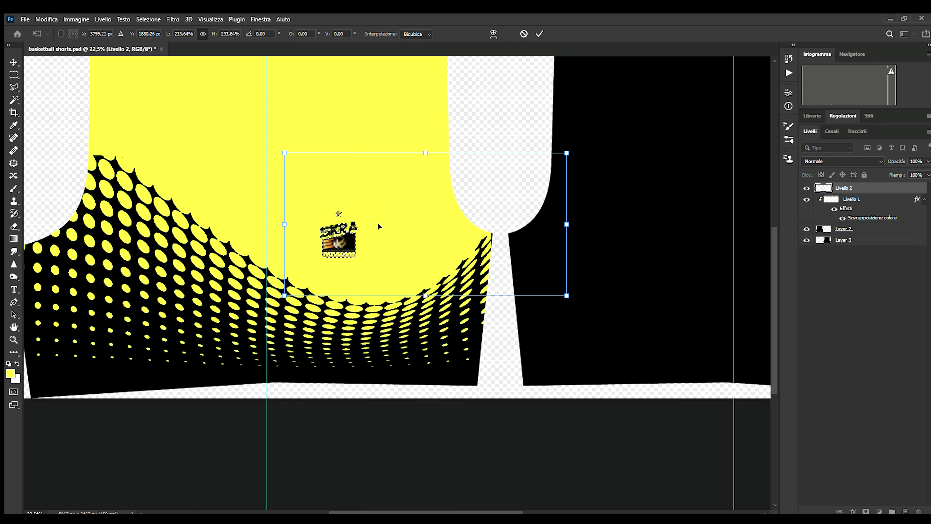
{"action": "left_click_drag", "start_coordinate": [377, 225], "coordinate": [422, 240]}
{"action": "left_click", "coordinate": [539, 33]}
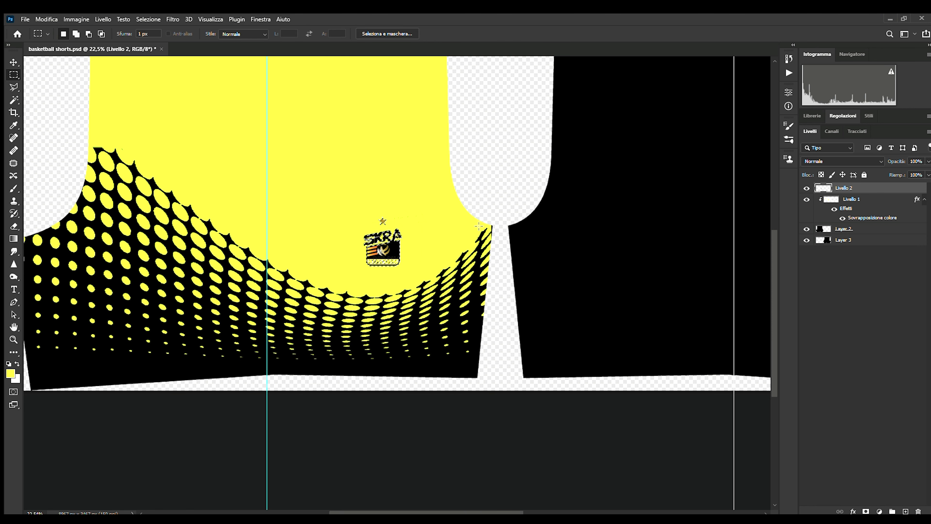
- Paste the crouching anime character as a new layer and delete its white background with the non-contiguous Magic Wand
{"action": "scroll", "coordinate": [479, 225], "scroll_direction": "up", "scroll_amount": 3}
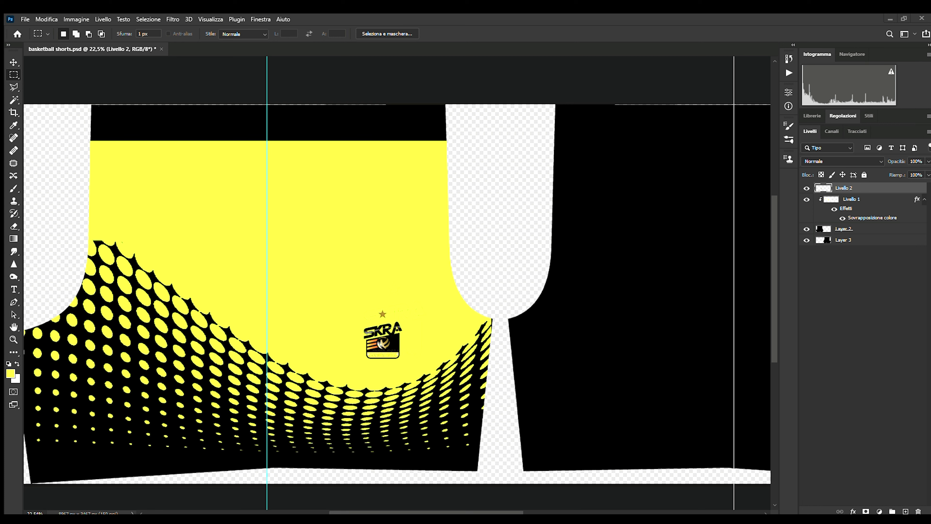
{"action": "key", "text": "ctrl+v"}
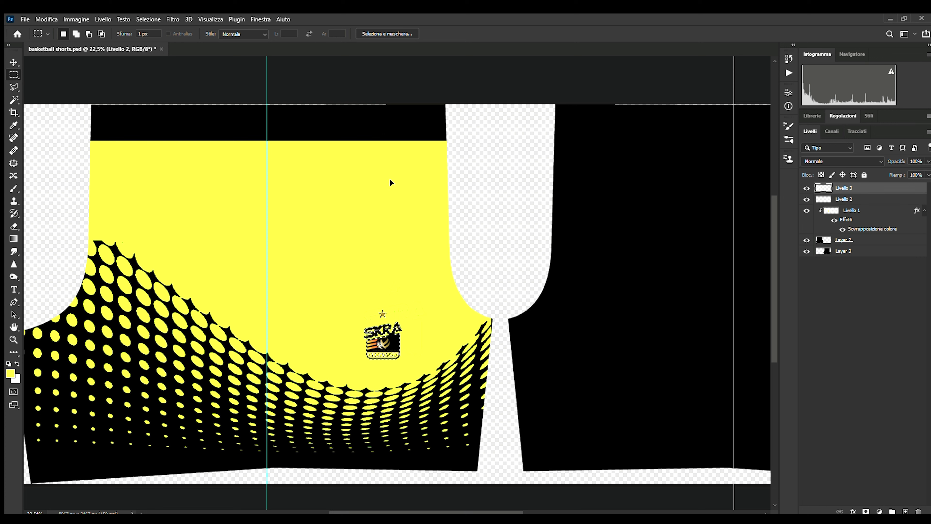
{"action": "left_click", "coordinate": [14, 101]}
{"action": "left_click", "coordinate": [360, 284]}
{"action": "key", "text": "Delete"}
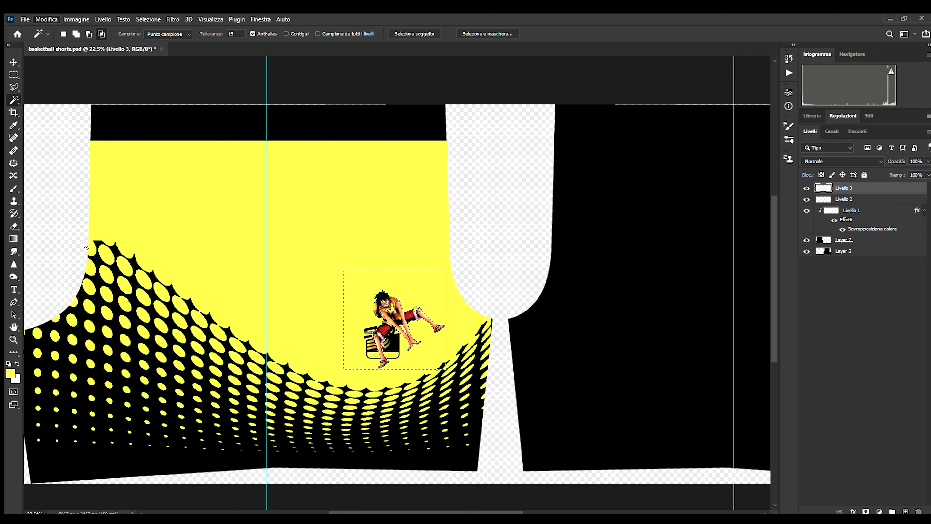
{"action": "key", "text": "ctrl+t"}
{"action": "left_click_drag", "start_coordinate": [344, 368], "coordinate": [236, 424]}
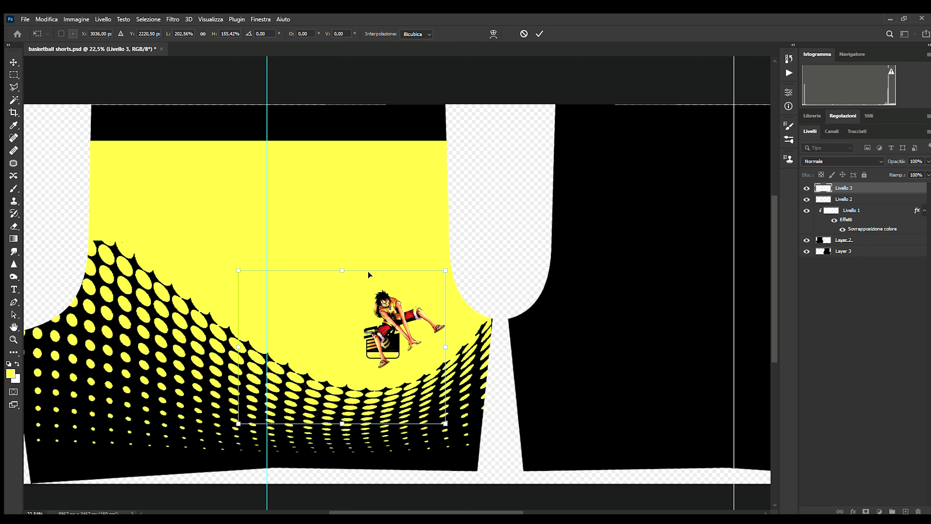
{"action": "left_click", "coordinate": [523, 34]}
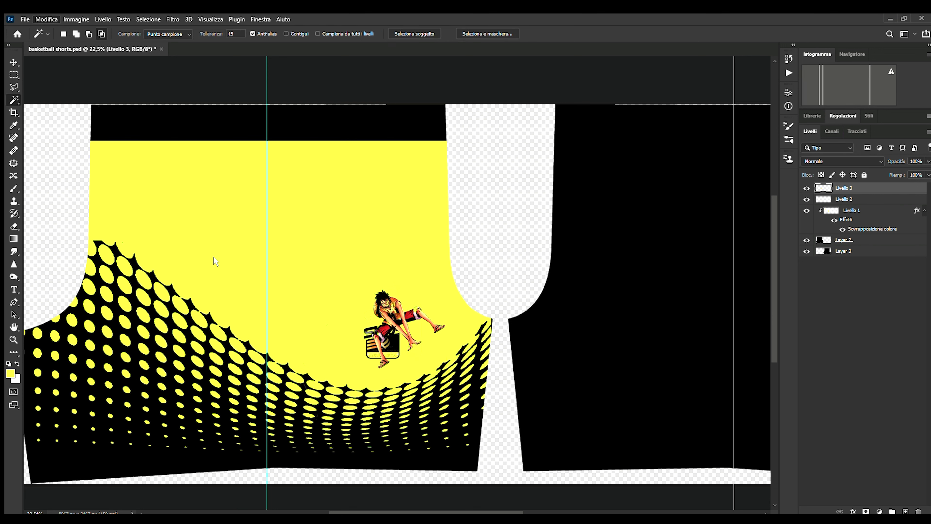
{"action": "key", "text": "ctrl+t"}
{"action": "left_click_drag", "start_coordinate": [419, 295], "coordinate": [525, 235]}
{"action": "key", "text": "Return"}
- Select the area around the anime character and enlarge it toward the middle of the yellow panel
{"action": "key", "text": "m"}
{"action": "mouse_move", "coordinate": [475, 264]}
{"action": "left_mouse_down"}
{"action": "mouse_move", "coordinate": [333, 371]}
{"action": "mouse_move", "coordinate": [329, 390]}
{"action": "left_mouse_up"}
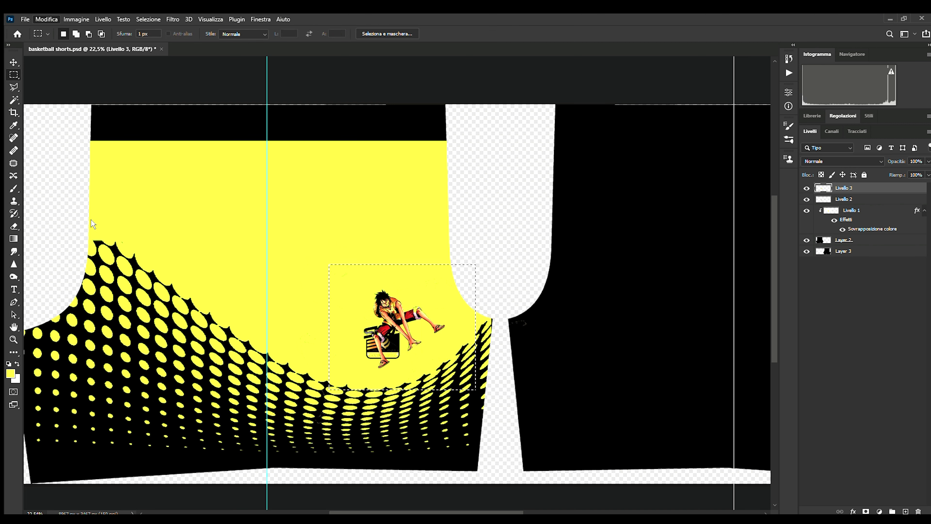
{"action": "key", "text": "ctrl+t"}
{"action": "left_click_drag", "start_coordinate": [475, 265], "coordinate": [351, 152]}
{"action": "key", "text": "Return"}
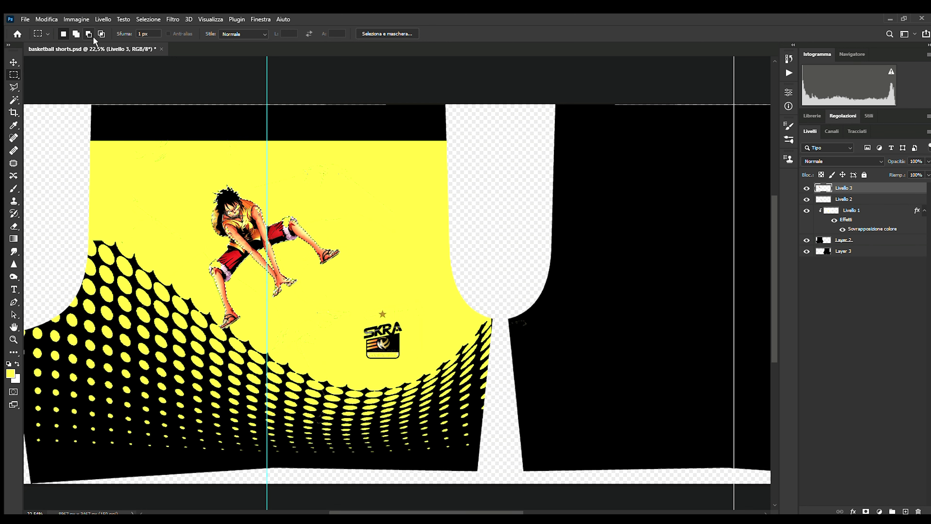
- Rotate the anime character by 32.18° and move it down onto the halftone's upper edge beside the SKRA logo
{"action": "key", "text": "ctrl+t"}
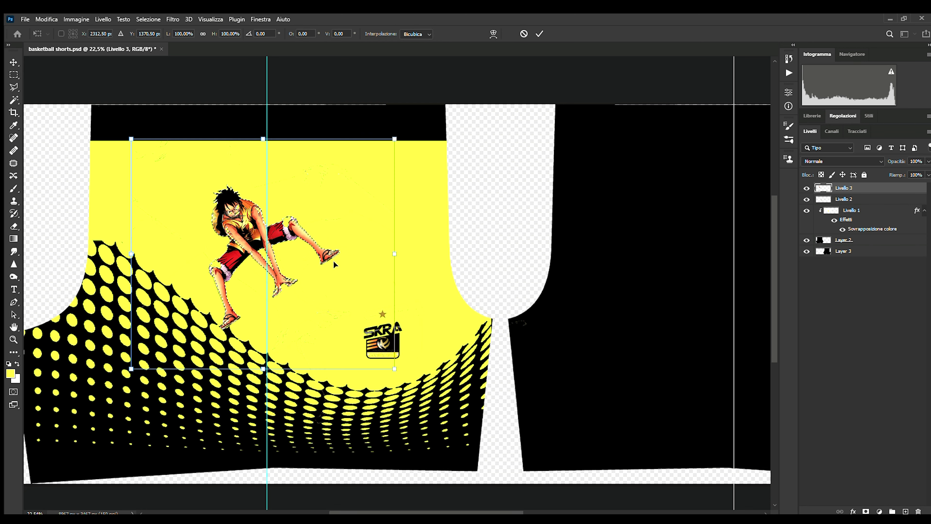
{"action": "left_click_drag", "start_coordinate": [404, 330], "coordinate": [318, 430]}
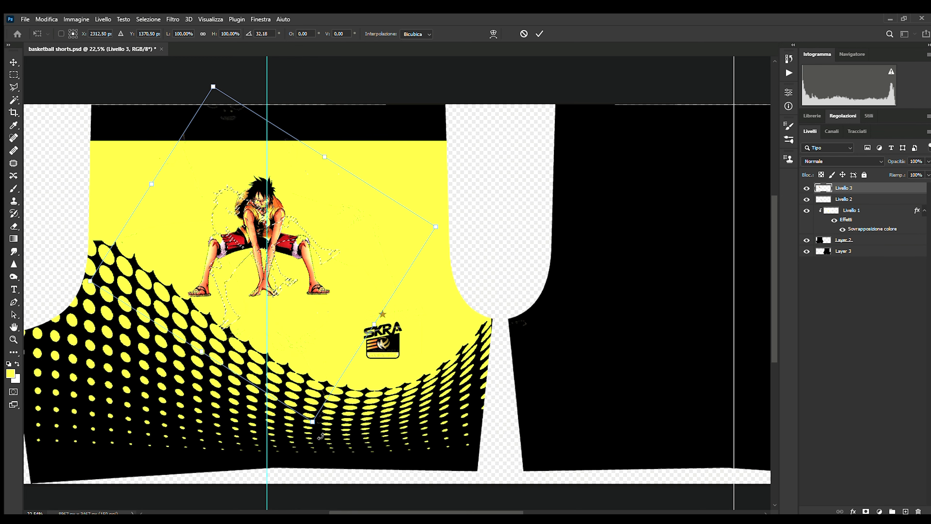
{"action": "left_click_drag", "start_coordinate": [245, 222], "coordinate": [262, 318]}
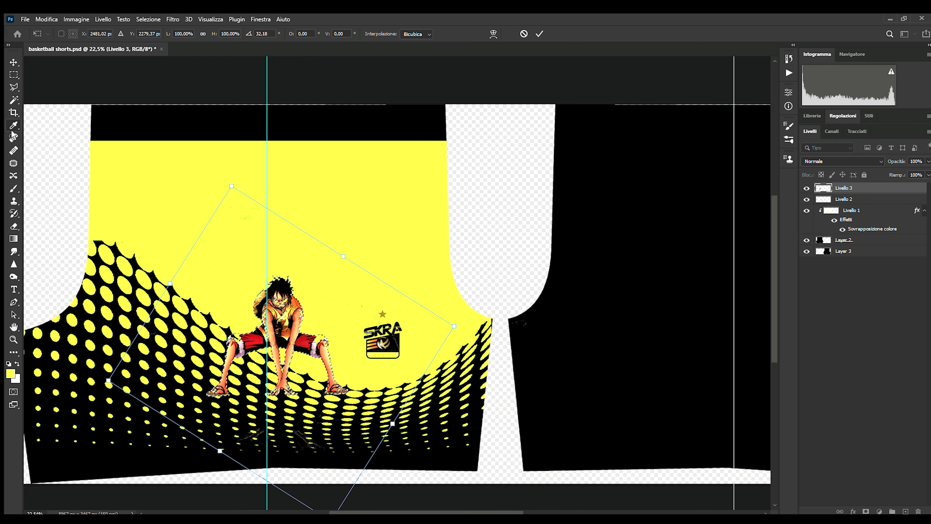
{"action": "key", "text": "Return"}
{"action": "key", "text": "ctrl+d"}
- Start Puppet Warp on the anime character and pin both wrists and the sole of the sandal nearer the logo
{"action": "key", "text": "e"}
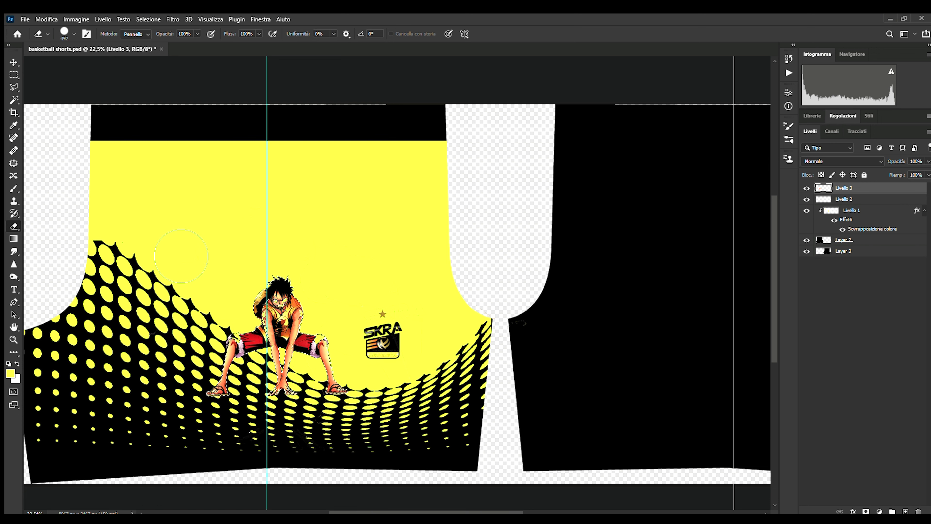
{"action": "scroll", "coordinate": [364, 428], "scroll_direction": "up", "scroll_amount": 1}
{"action": "scroll", "coordinate": [299, 413], "scroll_direction": "up", "scroll_amount": 10}
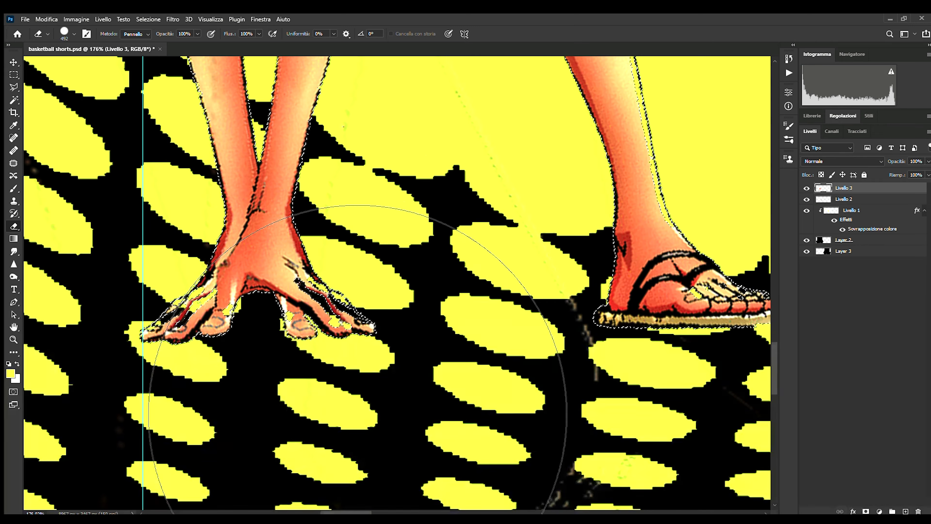
{"action": "left_click", "coordinate": [43, 20]}
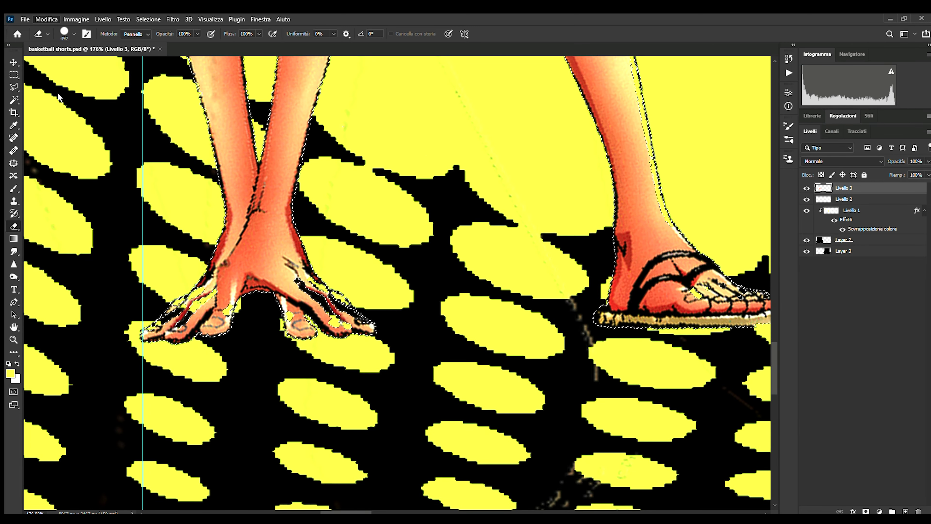
{"action": "left_click", "coordinate": [230, 280]}
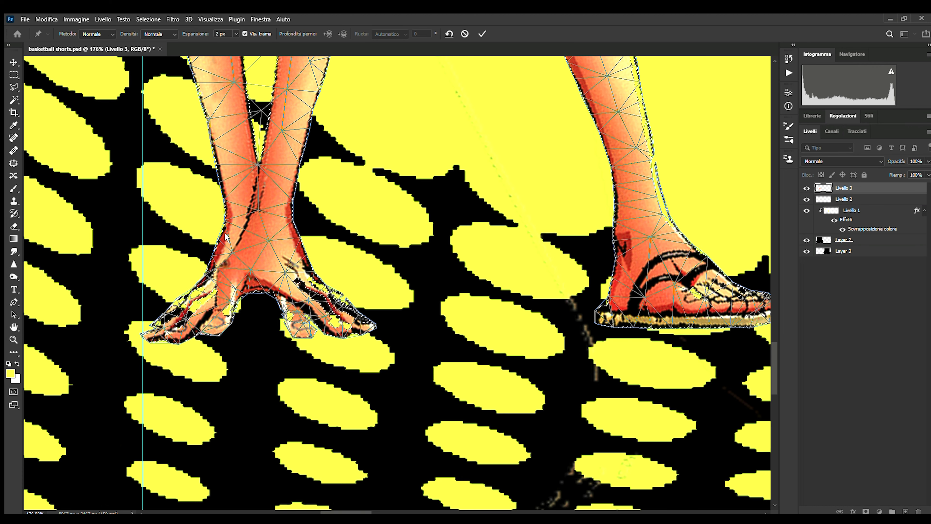
{"action": "left_click", "coordinate": [223, 232]}
{"action": "left_click", "coordinate": [260, 237]}
{"action": "left_click", "coordinate": [296, 235]}
{"action": "left_click", "coordinate": [597, 322]}
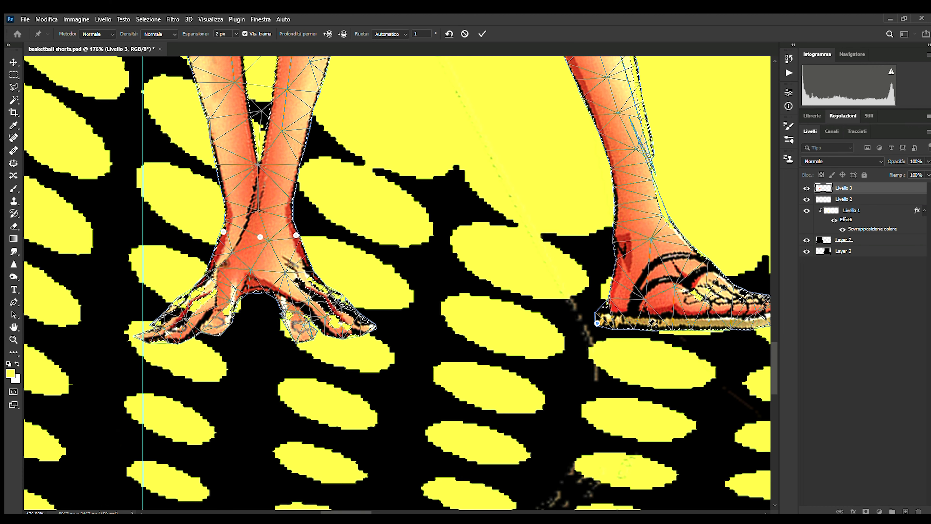
{"action": "left_click", "coordinate": [731, 325]}
- Add Puppet Warp pins around the sandals, ankles and the knee farther from the logo to hold the legs
{"action": "left_click_drag", "start_coordinate": [356, 512], "coordinate": [387, 513]}
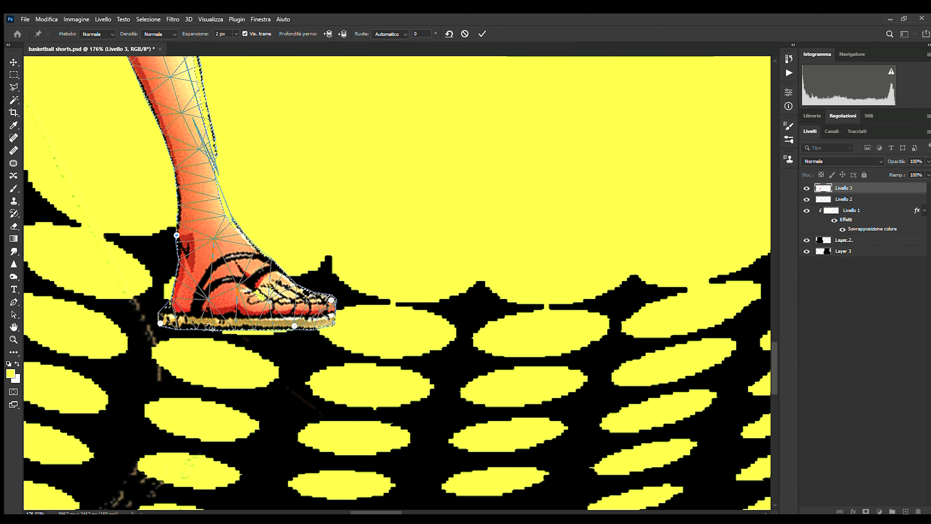
{"action": "scroll", "coordinate": [211, 327], "scroll_direction": "left", "scroll_amount": 15}
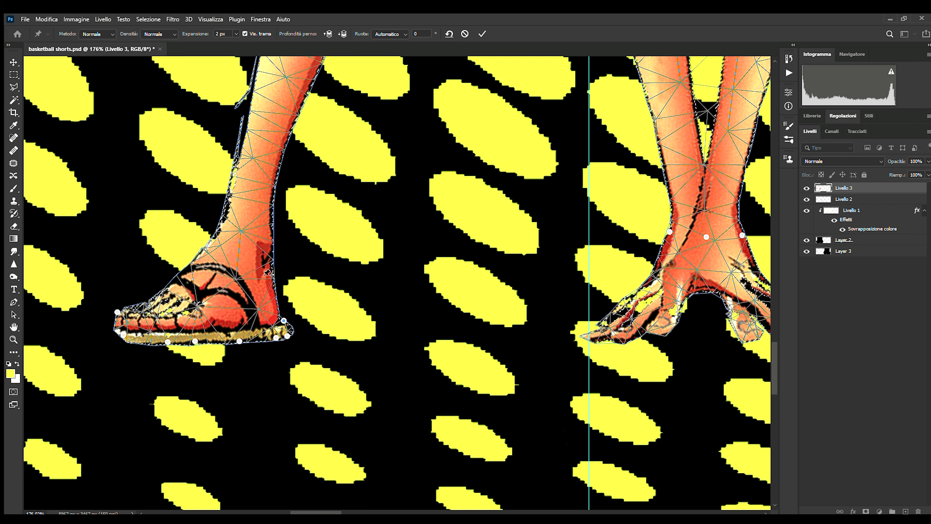
{"action": "scroll", "coordinate": [222, 295], "scroll_direction": "up", "scroll_amount": 10}
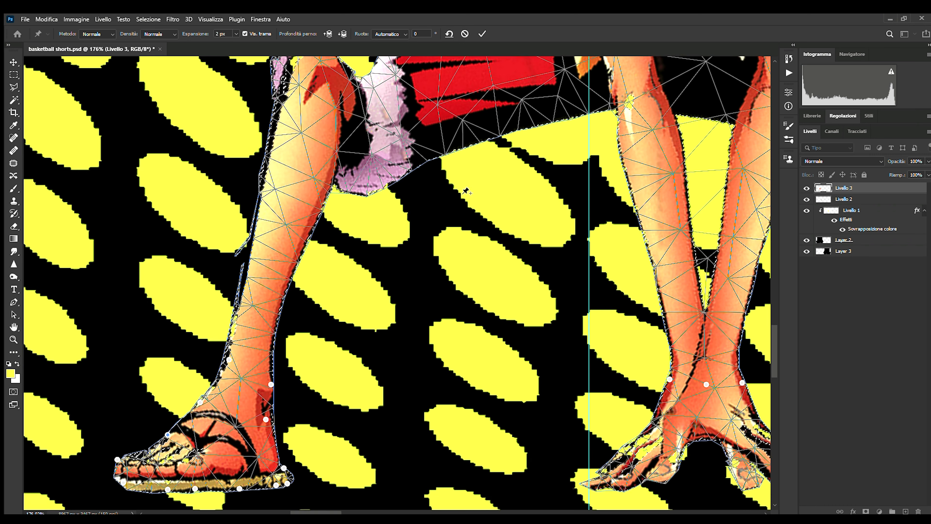
{"action": "scroll", "coordinate": [500, 270], "scroll_direction": "down", "scroll_amount": 3}
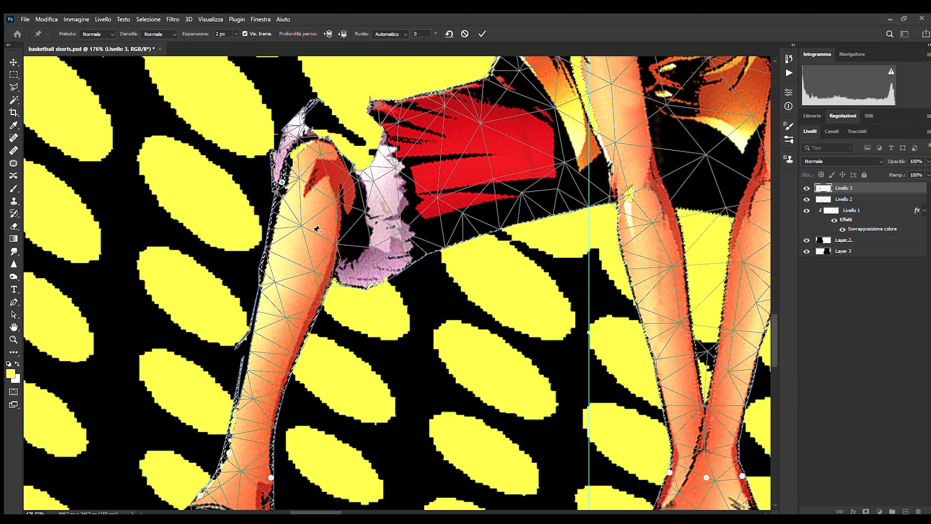
{"action": "scroll", "coordinate": [500, 270], "scroll_direction": "up", "scroll_amount": 6}
{"action": "scroll", "coordinate": [501, 270], "scroll_direction": "down", "scroll_amount": 6}
{"action": "scroll", "coordinate": [501, 270], "scroll_direction": "down", "scroll_amount": 6}
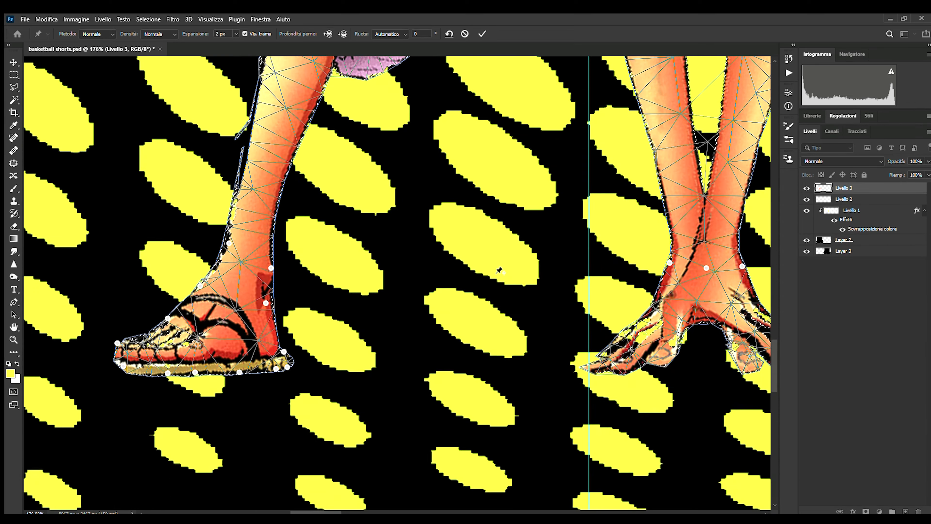
{"action": "left_click_drag", "start_coordinate": [318, 512], "coordinate": [351, 511]}
{"action": "scroll", "coordinate": [434, 297], "scroll_direction": "up", "scroll_amount": 4}
{"action": "scroll", "coordinate": [433, 296], "scroll_direction": "down", "scroll_amount": 6}
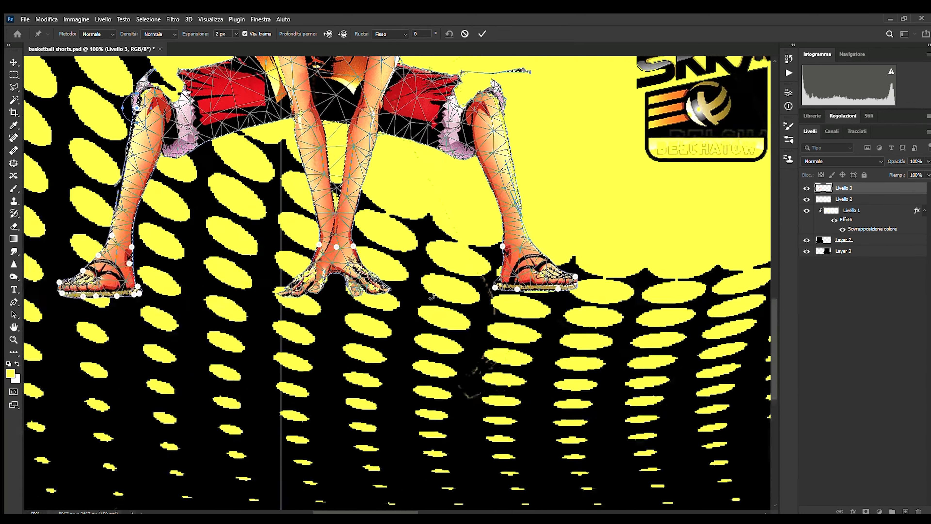
- Pull the fingers of both hands together into a narrow shape with Puppet Warp pins
{"action": "scroll", "coordinate": [297, 341], "scroll_direction": "up", "scroll_amount": 8}
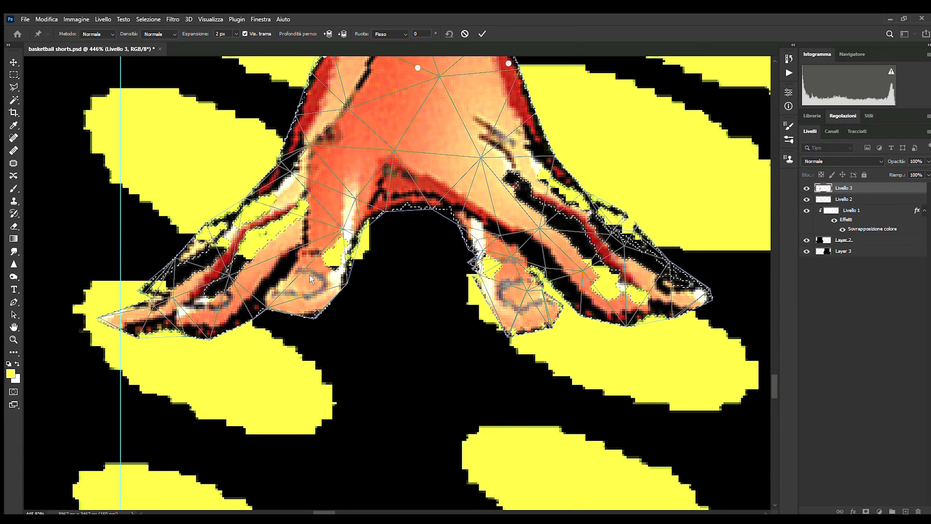
{"action": "left_click_drag", "start_coordinate": [280, 320], "coordinate": [414, 457]}
{"action": "left_click_drag", "start_coordinate": [538, 362], "coordinate": [400, 394]}
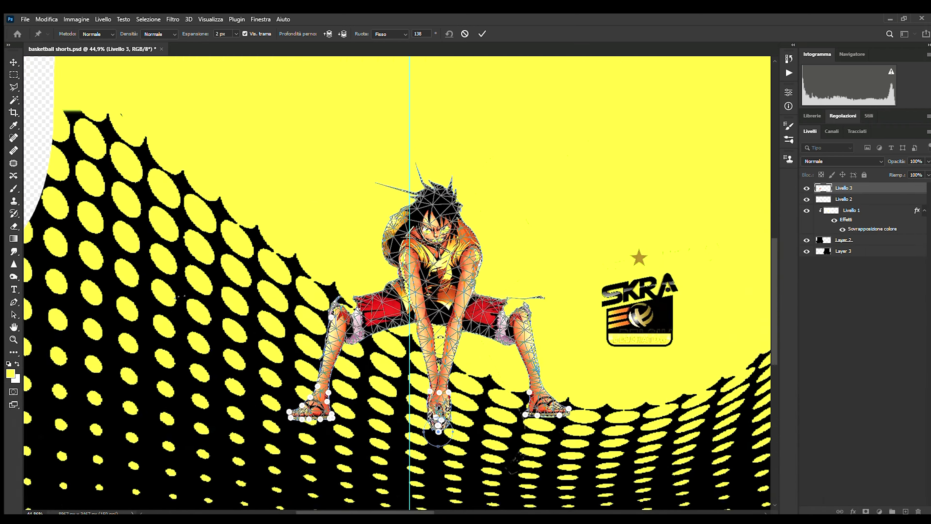
- Pin both forearms below the elbows, draw them toward each other with Puppet Warp, and close the warp
{"action": "scroll", "coordinate": [441, 337], "scroll_direction": "up", "scroll_amount": 5}
{"action": "left_click_drag", "start_coordinate": [403, 314], "coordinate": [397, 315]}
{"action": "left_click_drag", "start_coordinate": [486, 316], "coordinate": [463, 314]}
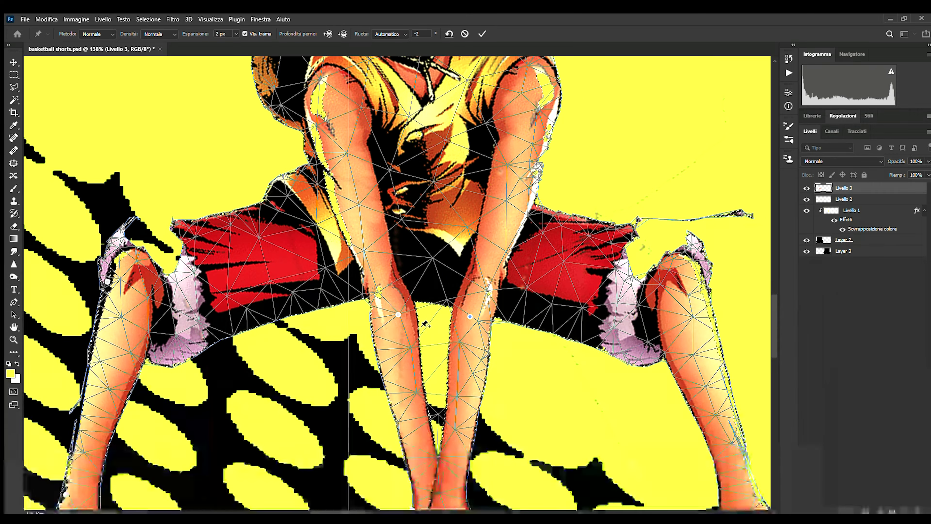
{"action": "left_click_drag", "start_coordinate": [398, 314], "coordinate": [418, 320]}
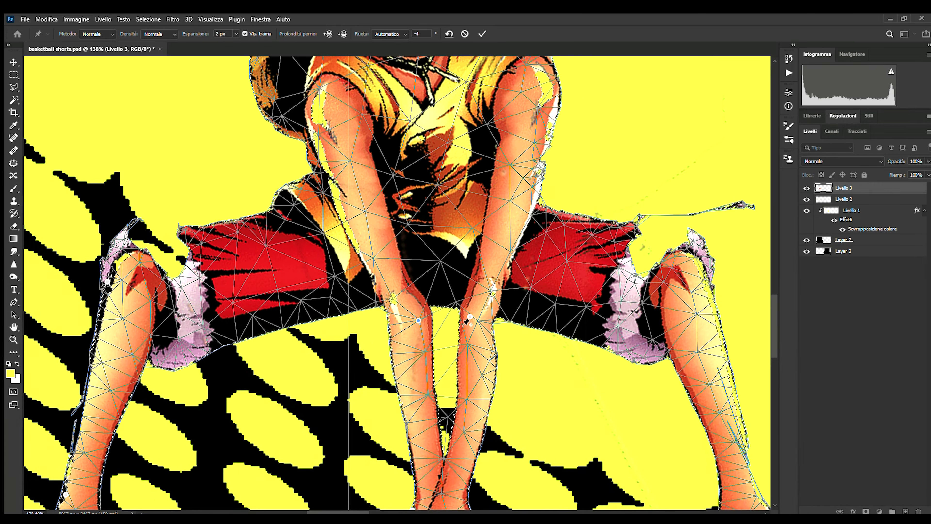
{"action": "left_click", "coordinate": [463, 320]}
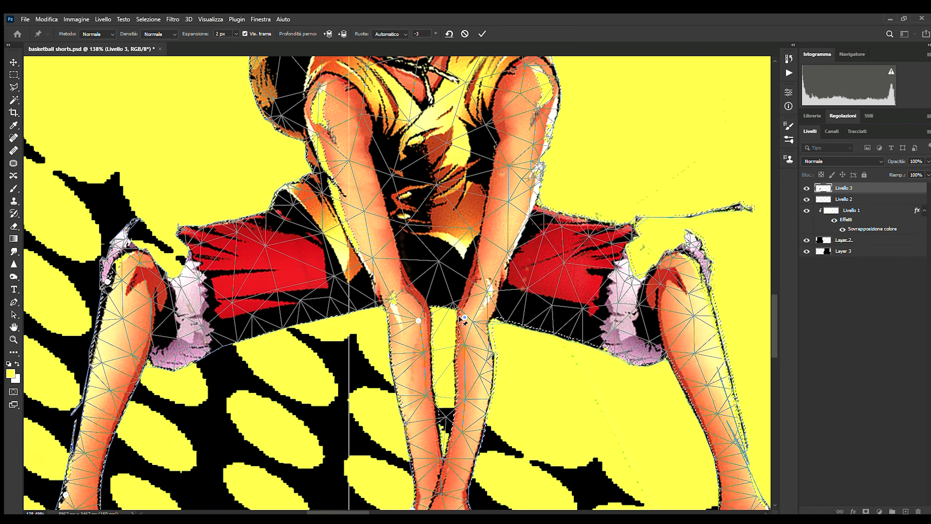
{"action": "scroll", "coordinate": [468, 322], "scroll_direction": "down", "scroll_amount": 2}
{"action": "scroll", "coordinate": [469, 321], "scroll_direction": "down", "scroll_amount": 3}
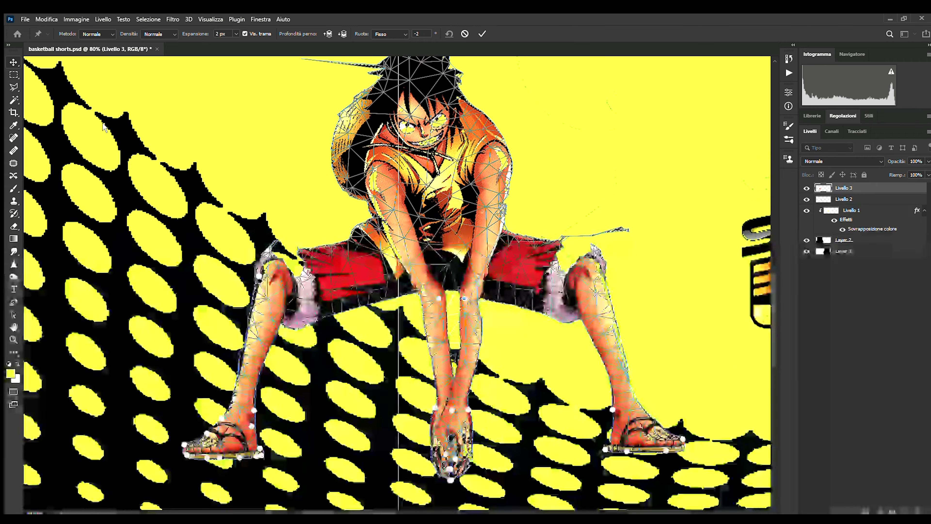
{"action": "key", "text": "Return"}
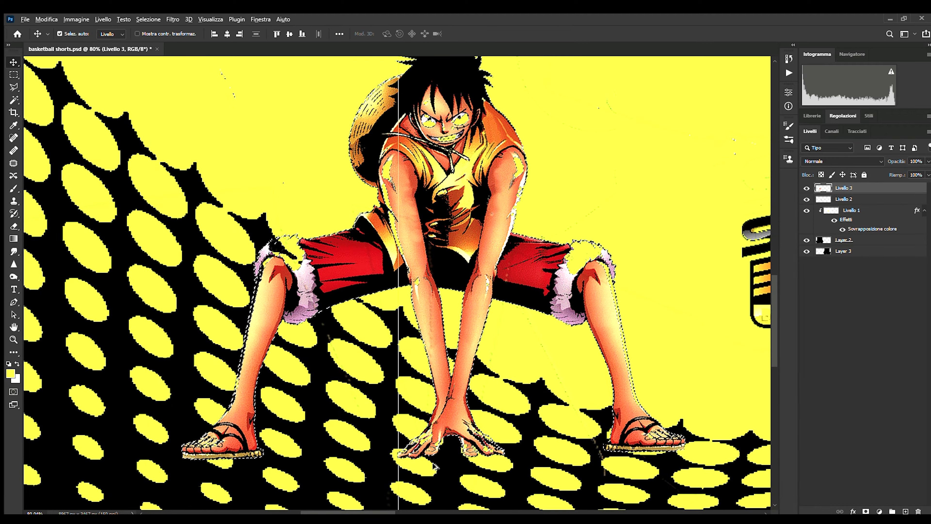
- Delete the anime character artwork from the Livello 3 layer and clear the selection
{"action": "key", "text": "ctrl+0"}
{"action": "key", "text": "m"}
{"action": "left_click_drag", "start_coordinate": [147, 206], "coordinate": [504, 478]}
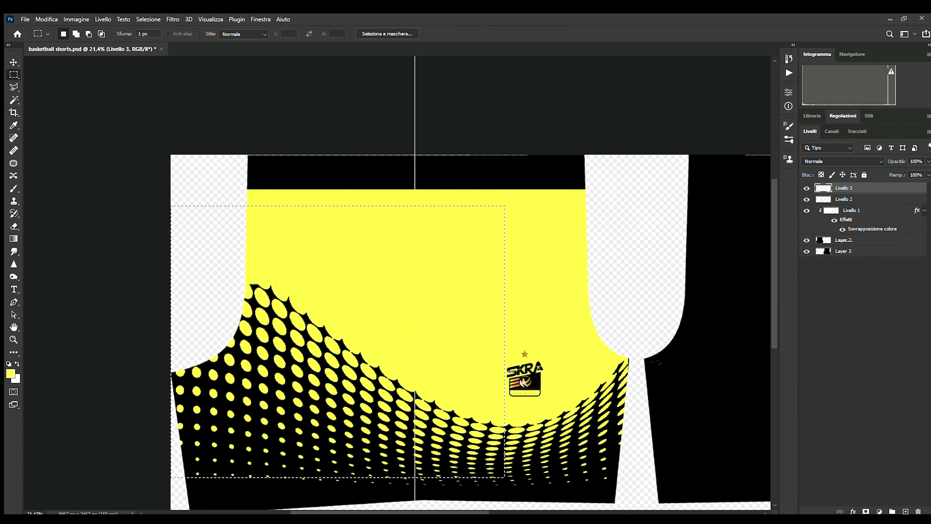
{"action": "key", "text": "ctrl+d"}
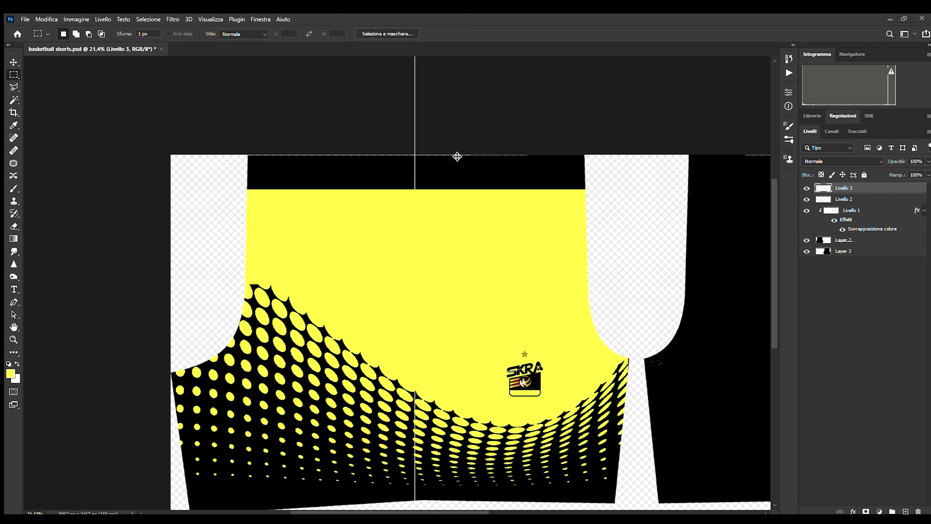
- Paste the anime character again as a new layer and delete its outer white background using the Magic Wand in contiguous mode
{"action": "key", "text": "ctrl+v"}
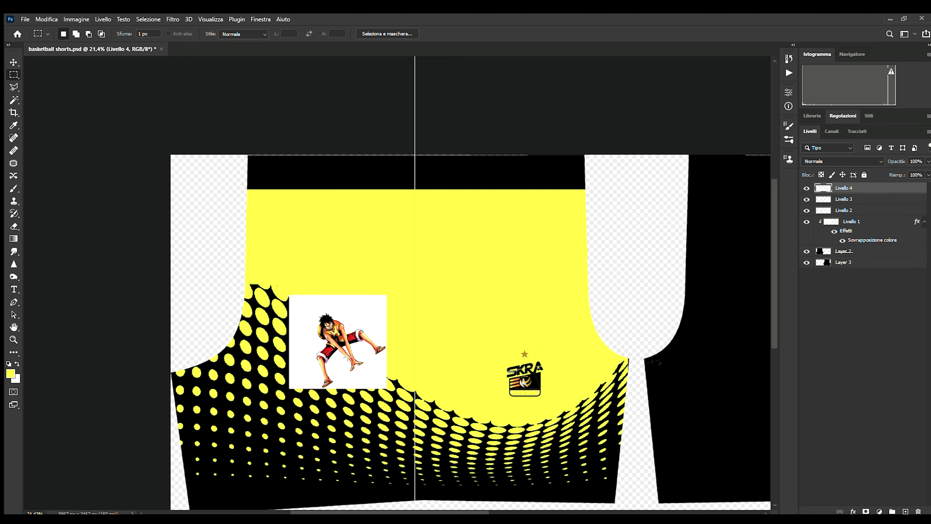
{"action": "scroll", "coordinate": [347, 357], "scroll_direction": "up", "scroll_amount": 5}
{"action": "left_click", "coordinate": [13, 99]}
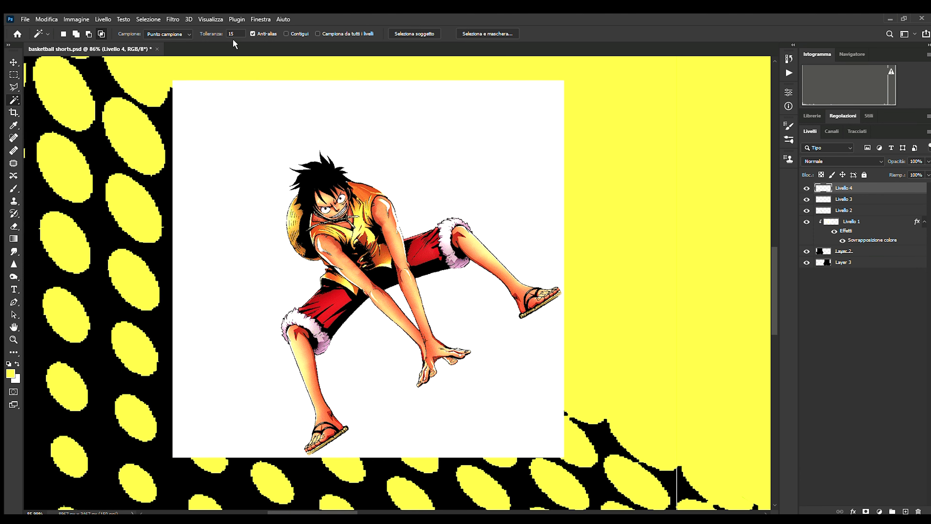
{"action": "left_click", "coordinate": [286, 33]}
{"action": "left_click", "coordinate": [198, 146]}
{"action": "key", "text": "Delete"}
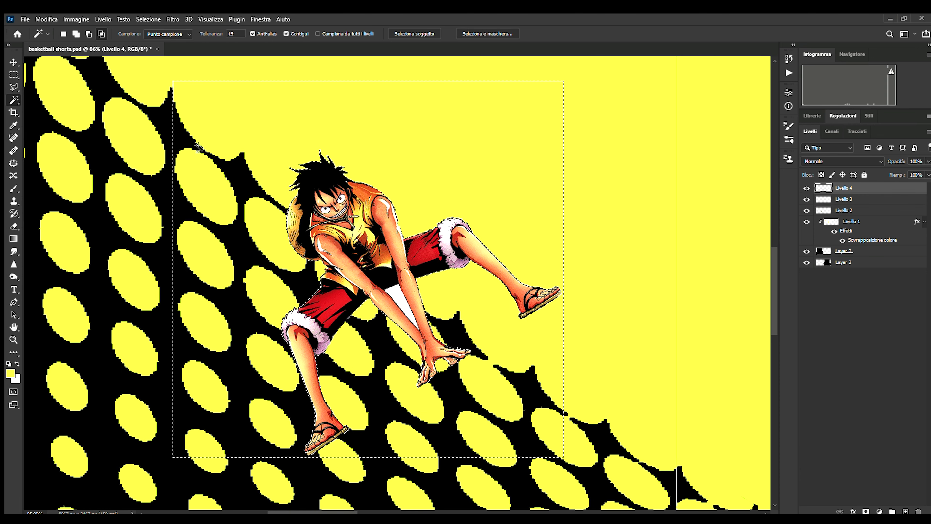
- Delete the white patch enclosed between the character's forearms on Livello 4 and clear the selection
{"action": "key", "text": "ctrl+d"}
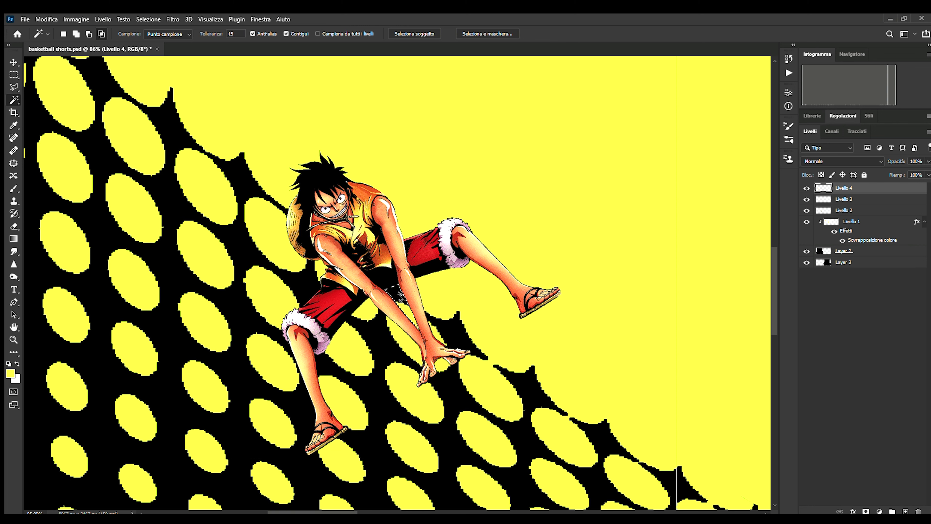
{"action": "left_click", "coordinate": [14, 75]}
{"action": "scroll", "coordinate": [174, 278], "scroll_direction": "down", "scroll_amount": 10}
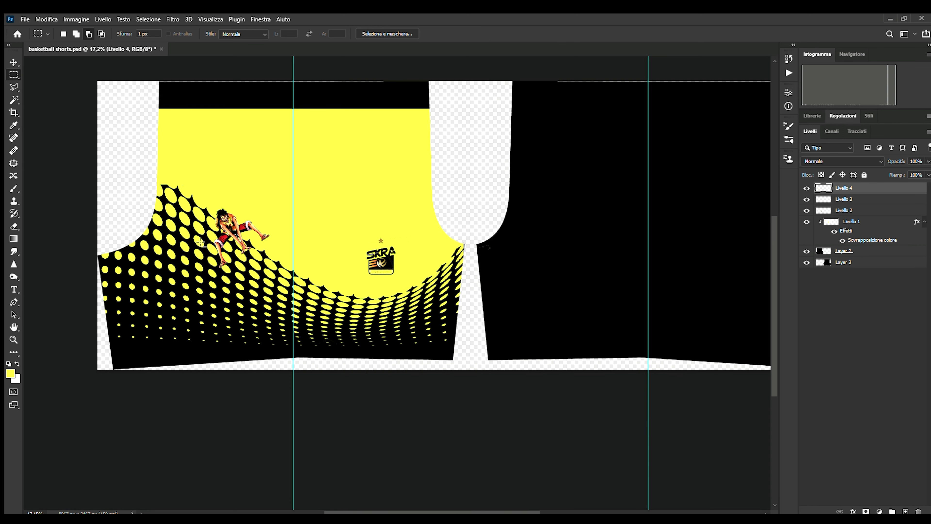
- Check the upper layers by toggling their visibility and delete the leftover Livello 3 layer
{"action": "left_click", "coordinate": [806, 222]}
{"action": "left_click", "coordinate": [805, 222]}
{"action": "left_click", "coordinate": [806, 221]}
{"action": "left_click", "coordinate": [806, 199]}
{"action": "left_click", "coordinate": [807, 209]}
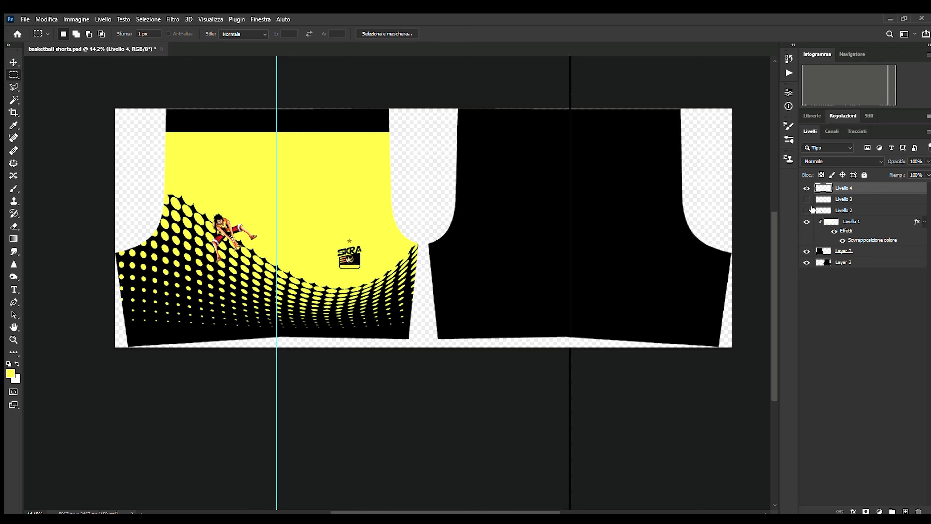
{"action": "left_click", "coordinate": [843, 200]}
{"action": "key", "text": "Delete"}
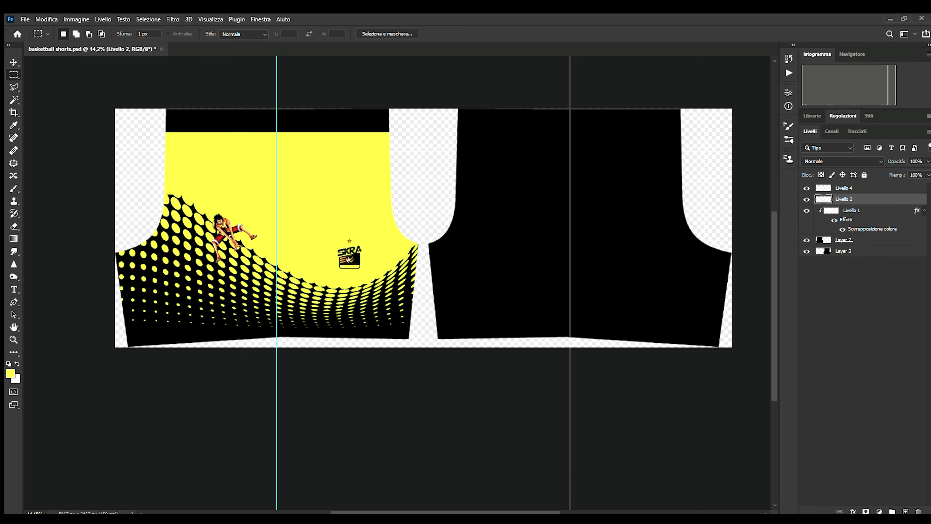
- Select the character on Livello 4, rotate it upright with Free Transform, and move it onto the plain yellow area beside the halftone
{"action": "scroll", "coordinate": [287, 282], "scroll_direction": "up", "scroll_amount": 6}
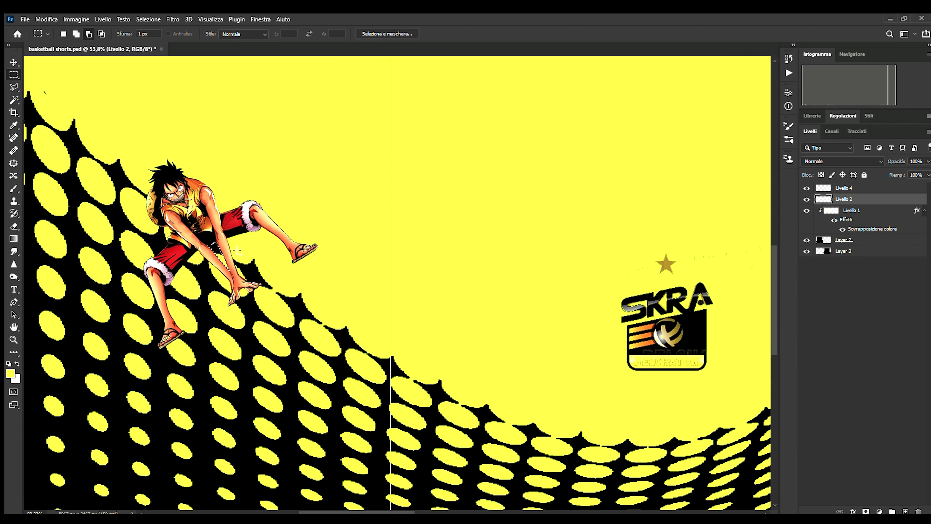
{"action": "left_click", "coordinate": [857, 187]}
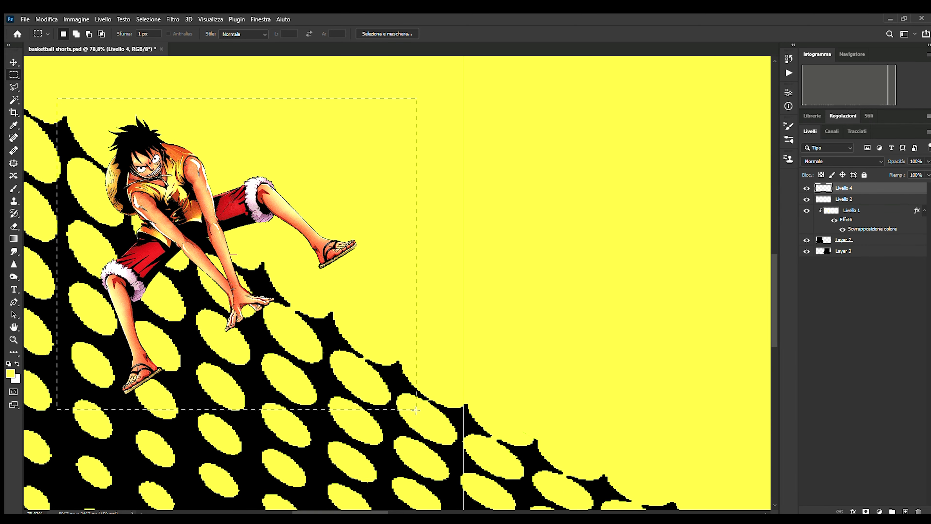
{"action": "left_click_drag", "start_coordinate": [415, 410], "coordinate": [296, 472]}
{"action": "key", "text": "ctrl+t"}
{"action": "left_click", "coordinate": [539, 34]}
{"action": "left_click", "coordinate": [14, 62]}
{"action": "left_click_drag", "start_coordinate": [209, 199], "coordinate": [566, 230]}
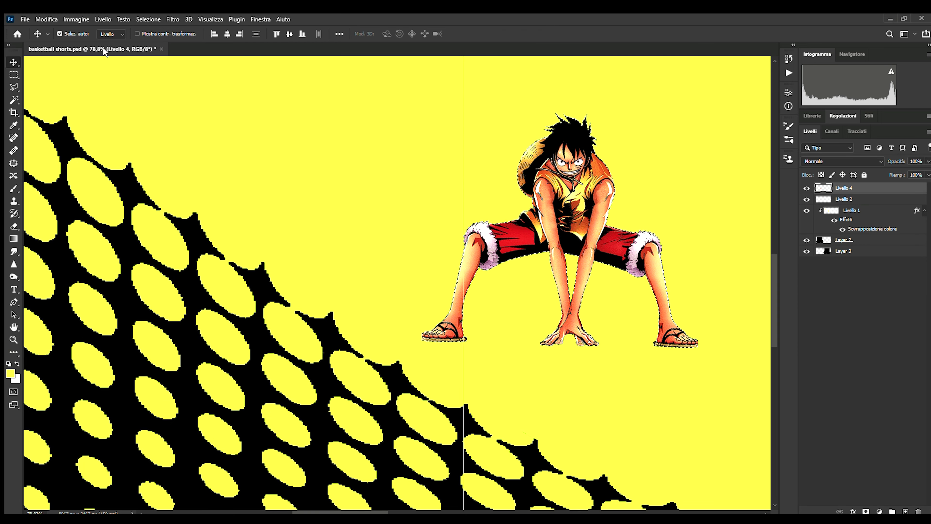
- Start Puppet Warp on the character and anchor the foot nearest the halftone with pins at the toes, heel and ankle
{"action": "scroll", "coordinate": [427, 334], "scroll_direction": "up", "scroll_amount": 6}
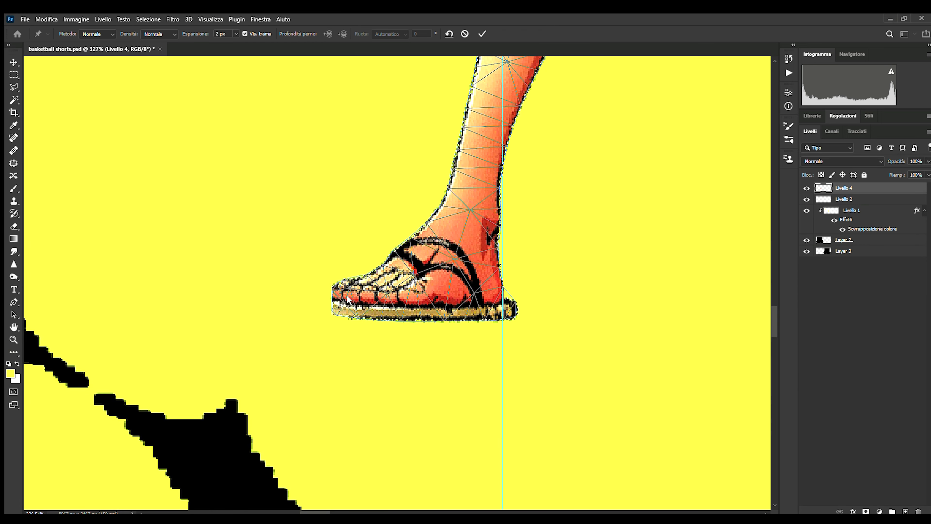
{"action": "left_click", "coordinate": [345, 285]}
{"action": "left_click", "coordinate": [340, 316]}
{"action": "left_click", "coordinate": [515, 315]}
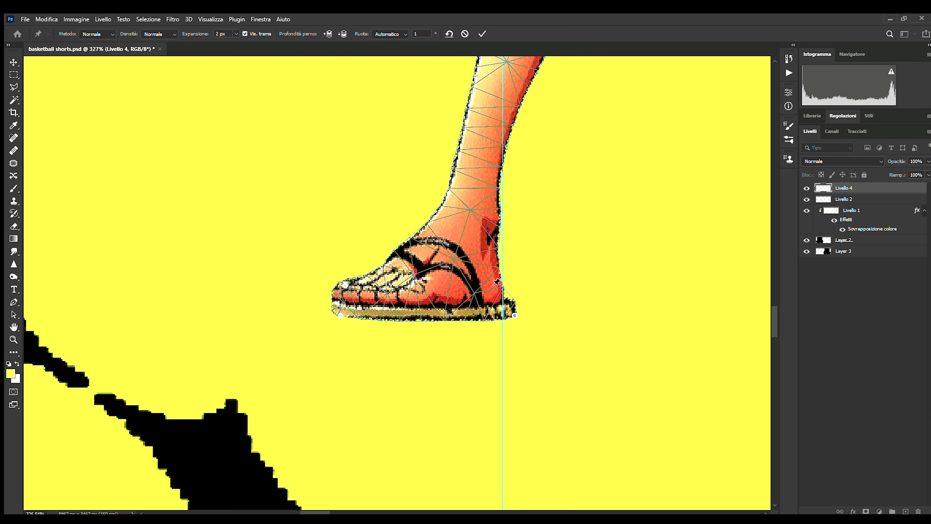
{"action": "scroll", "coordinate": [528, 221], "scroll_direction": "down", "scroll_amount": 4}
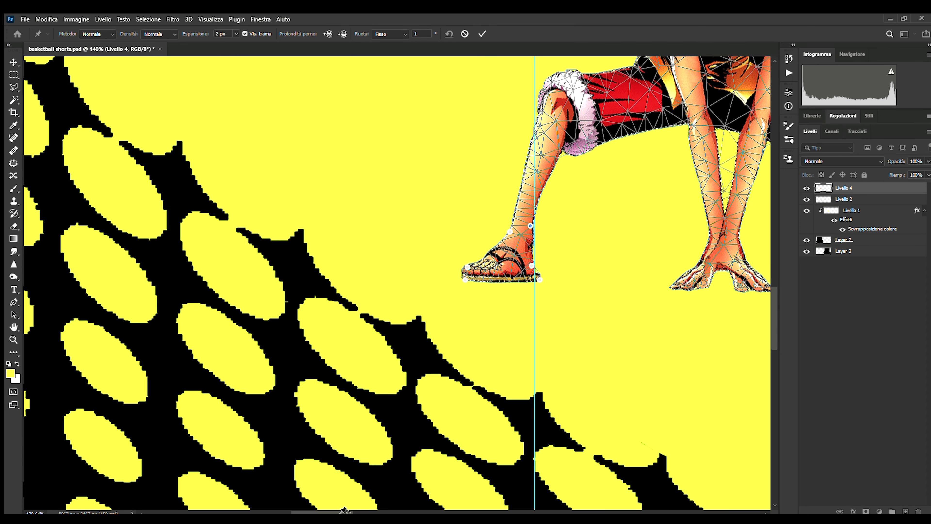
- Anchor the other foot with Puppet Warp pins around the heel, ankle, instep, toes and sole
{"action": "left_click_drag", "start_coordinate": [374, 511], "coordinate": [416, 510]}
{"action": "scroll", "coordinate": [374, 313], "scroll_direction": "up", "scroll_amount": 4}
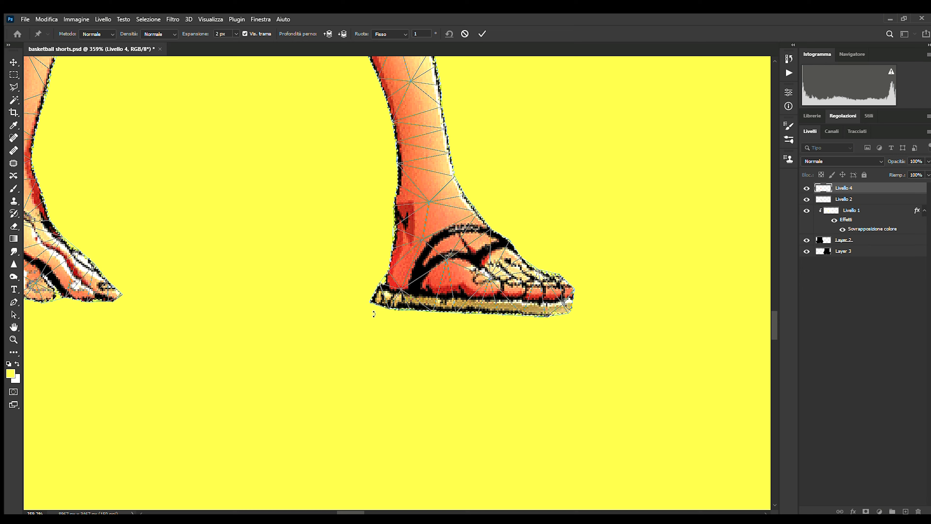
{"action": "left_click", "coordinate": [377, 298]}
{"action": "left_click", "coordinate": [399, 199]}
{"action": "left_click", "coordinate": [459, 189]}
{"action": "left_click", "coordinate": [501, 241]}
{"action": "left_click", "coordinate": [564, 309]}
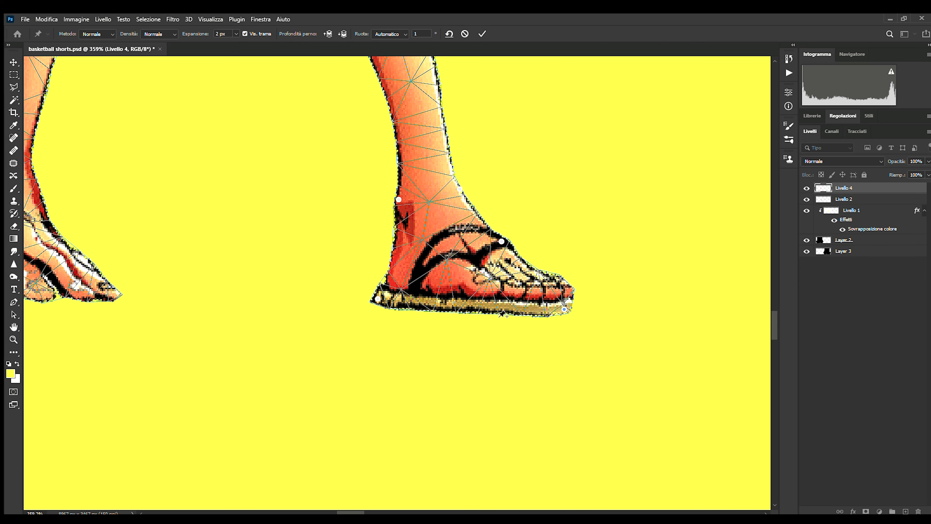
{"action": "scroll", "coordinate": [179, 177], "scroll_direction": "down", "scroll_amount": 5}
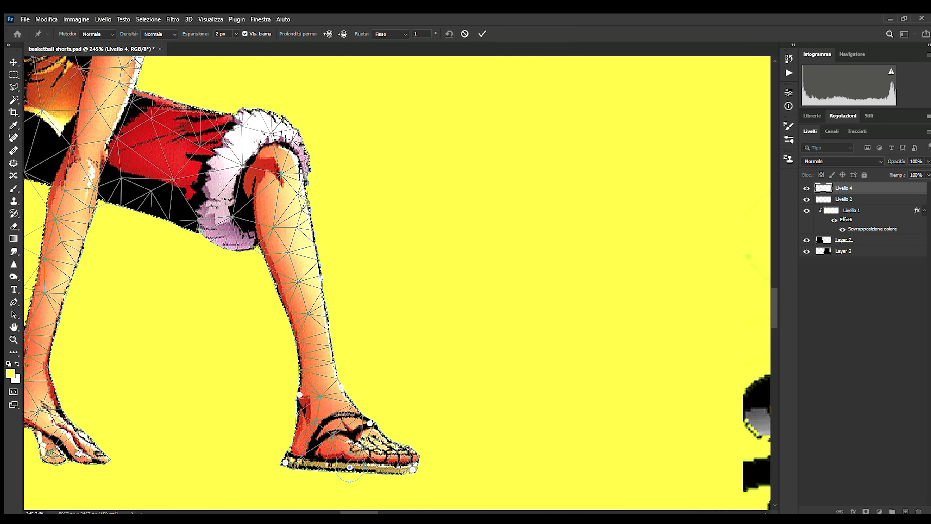
- Place Puppet Warp pins on the outer edges of both wrists
{"action": "left_click_drag", "start_coordinate": [399, 512], "coordinate": [378, 513]}
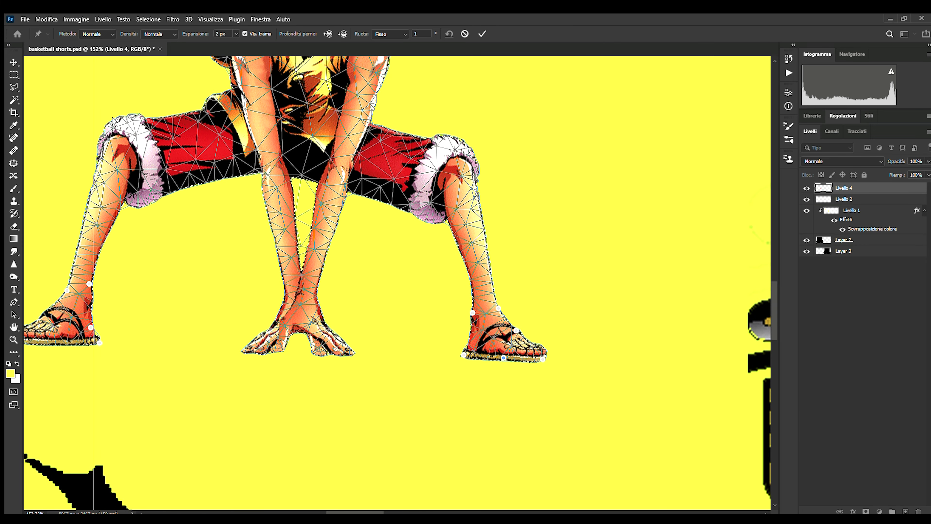
{"action": "scroll", "coordinate": [290, 319], "scroll_direction": "up", "scroll_amount": 6}
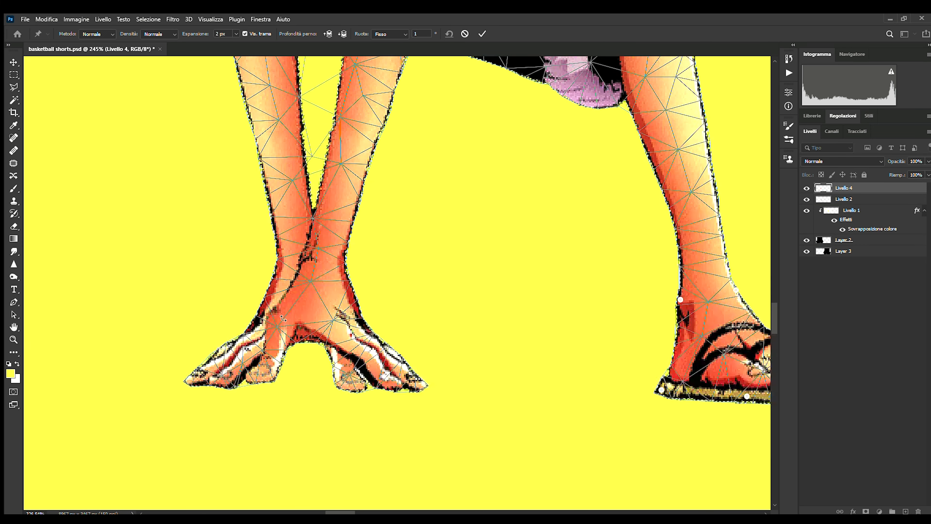
{"action": "left_click", "coordinate": [278, 240]}
{"action": "left_click", "coordinate": [363, 244]}
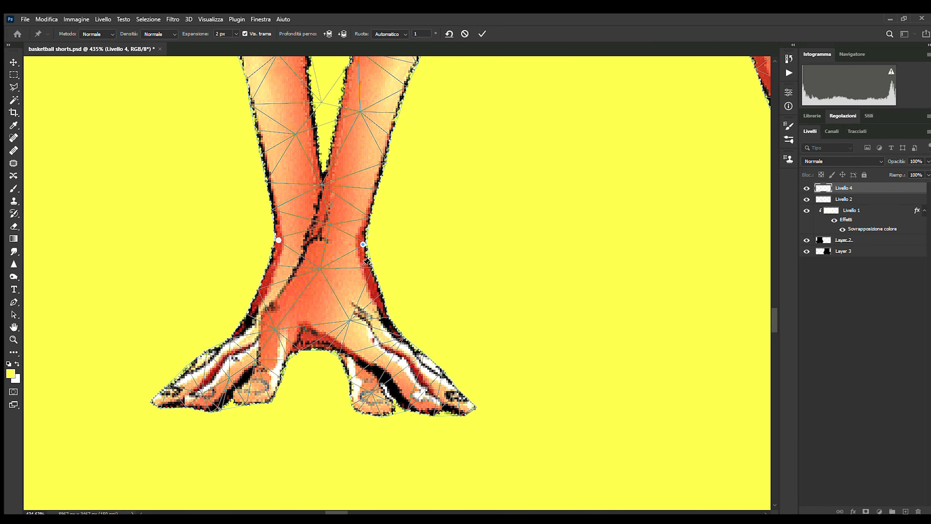
- Pull the thumbs and fingers of both hands inward and down until they meet, and apply the Puppet Warp
{"action": "left_click_drag", "start_coordinate": [268, 401], "coordinate": [314, 421]}
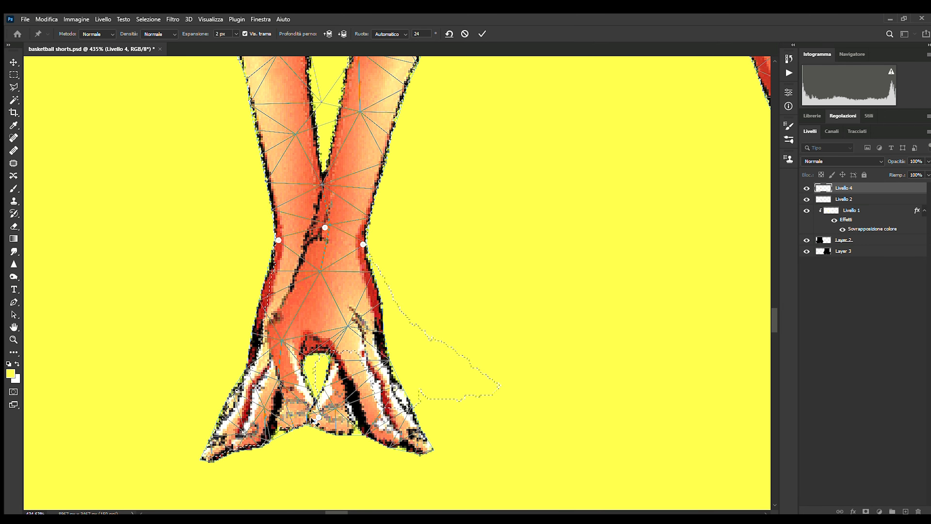
{"action": "left_click_drag", "start_coordinate": [256, 440], "coordinate": [310, 445]}
{"action": "left_click", "coordinate": [258, 444], "text": "alt"}
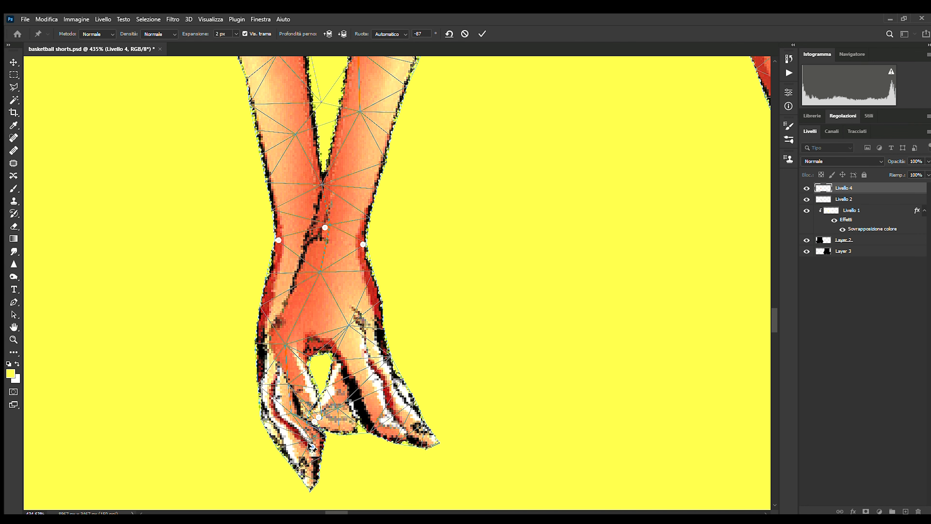
{"action": "left_click_drag", "start_coordinate": [399, 445], "coordinate": [347, 485]}
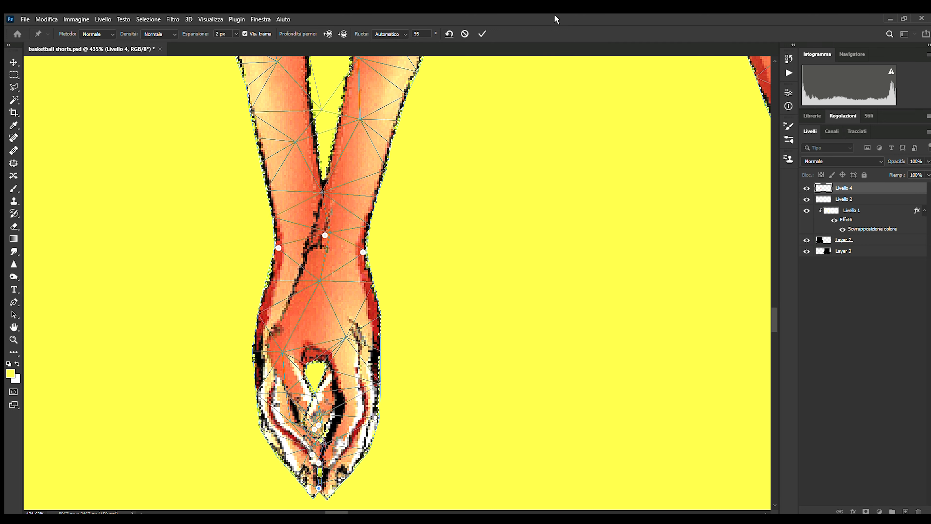
{"action": "left_click", "coordinate": [482, 34]}
- Paste the blue and yellow volleyball as a new layer and delete its white corners with the Magic Wand
{"action": "scroll", "coordinate": [467, 173], "scroll_direction": "down", "scroll_amount": 3}
{"action": "scroll", "coordinate": [468, 169], "scroll_direction": "down", "scroll_amount": 8}
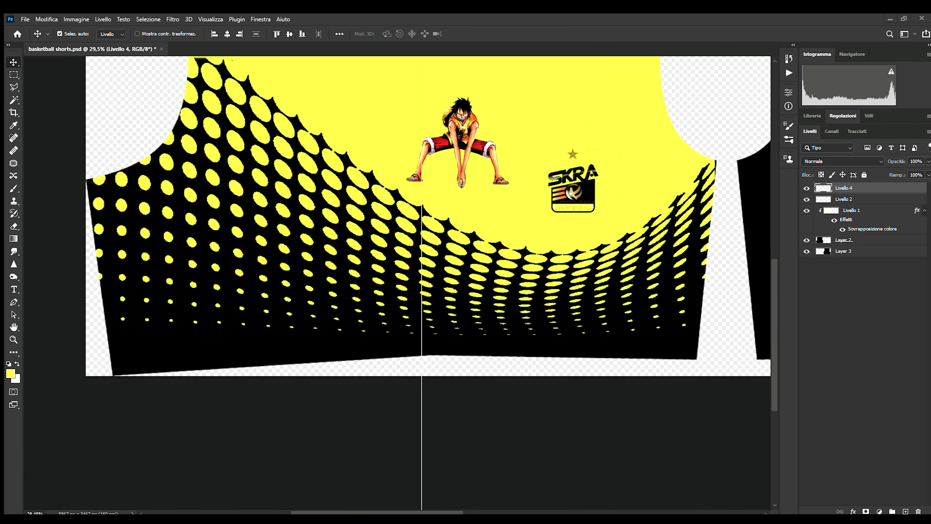
{"action": "scroll", "coordinate": [534, 191], "scroll_direction": "up", "scroll_amount": 3}
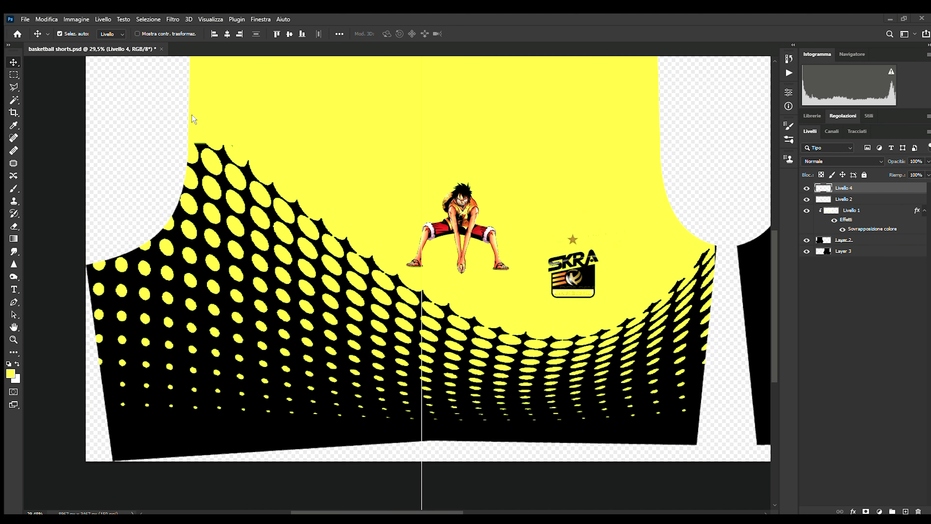
{"action": "key", "text": "ctrl+v"}
{"action": "scroll", "coordinate": [569, 203], "scroll_direction": "up", "scroll_amount": 9}
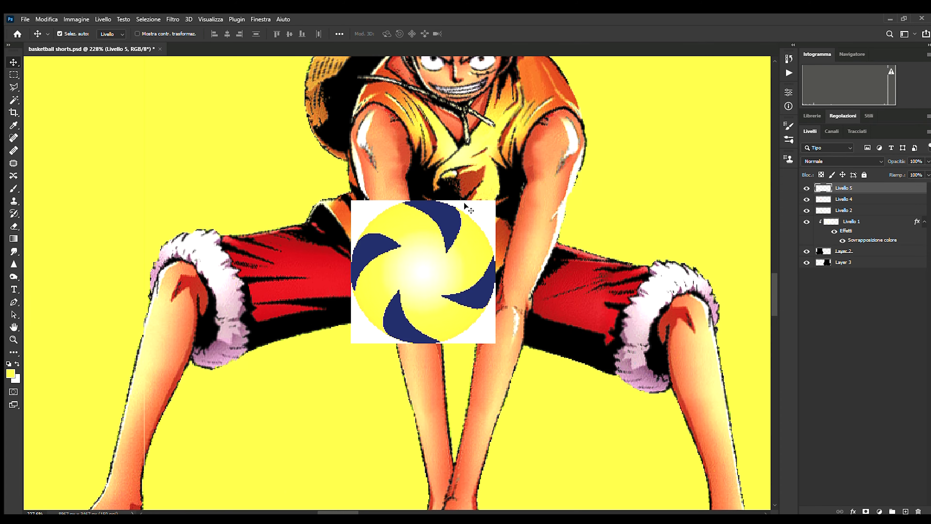
{"action": "scroll", "coordinate": [464, 202], "scroll_direction": "down", "scroll_amount": 4}
{"action": "key", "text": "w"}
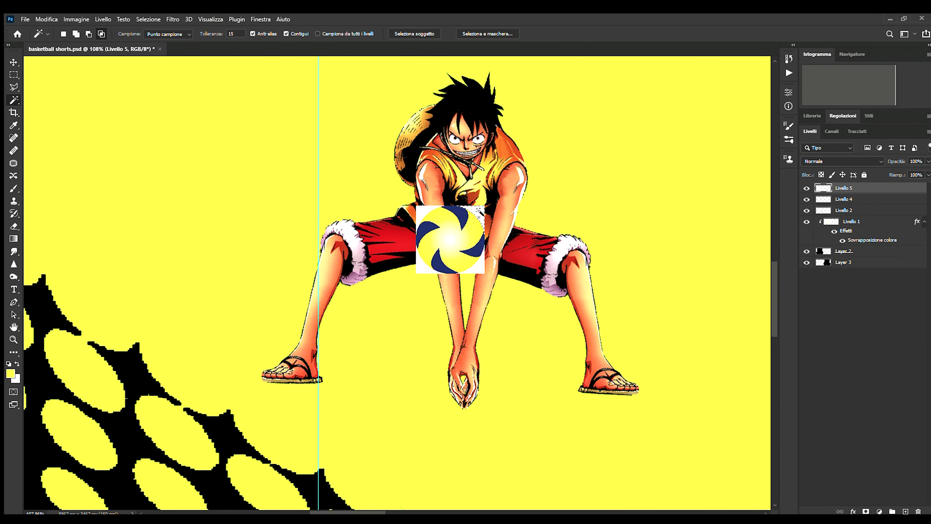
{"action": "left_click", "coordinate": [479, 213]}
{"action": "left_click", "coordinate": [469, 265], "text": "shift"}
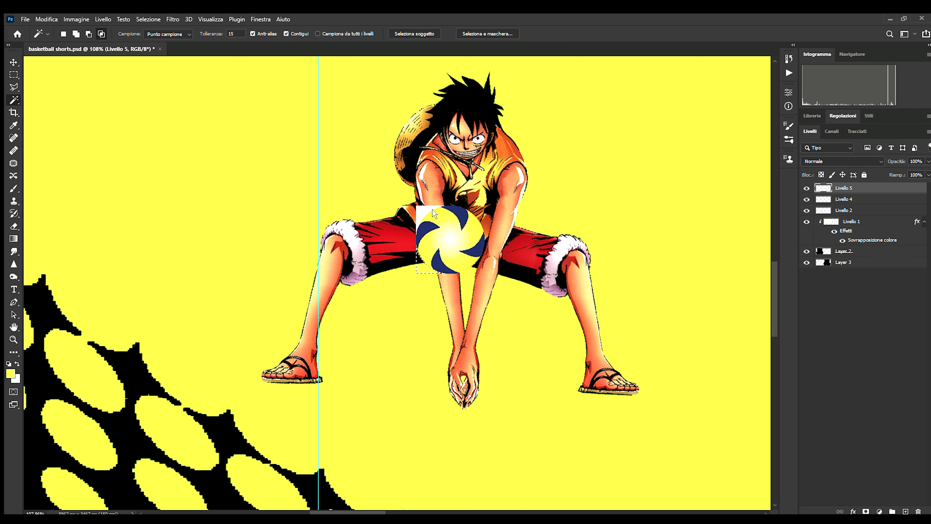
{"action": "key", "text": "ctrl+d"}
{"action": "left_click", "coordinate": [420, 211]}
{"action": "key", "text": "Delete"}
- Select the volleyball and move it down over the forearms, just above the character's joined hands
{"action": "left_click", "coordinate": [15, 75]}
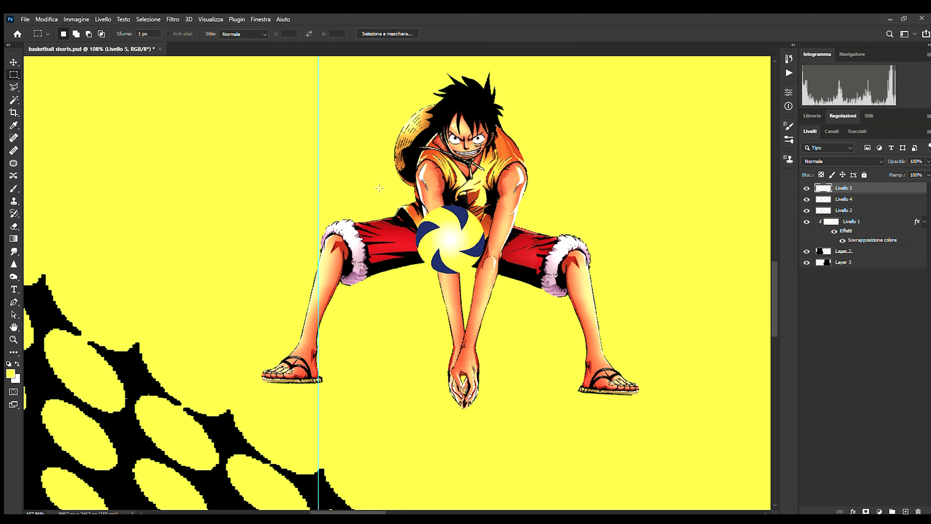
{"action": "left_click_drag", "start_coordinate": [378, 188], "coordinate": [496, 278]}
{"action": "left_click", "coordinate": [13, 62]}
{"action": "left_click_drag", "start_coordinate": [434, 239], "coordinate": [448, 326]}
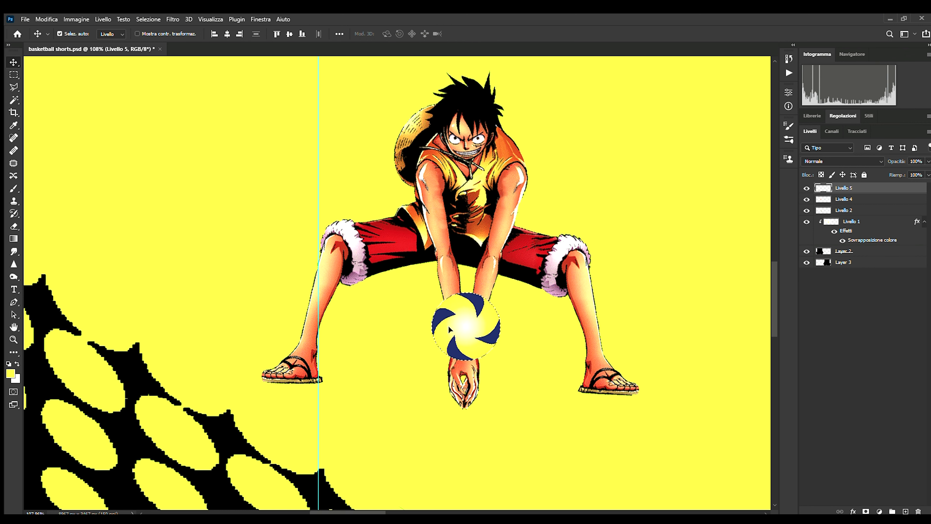
- Try a drop shadow on the volleyball's layer, and replace it with an inner shadow (Ombra interna)
{"action": "key", "text": "space"}
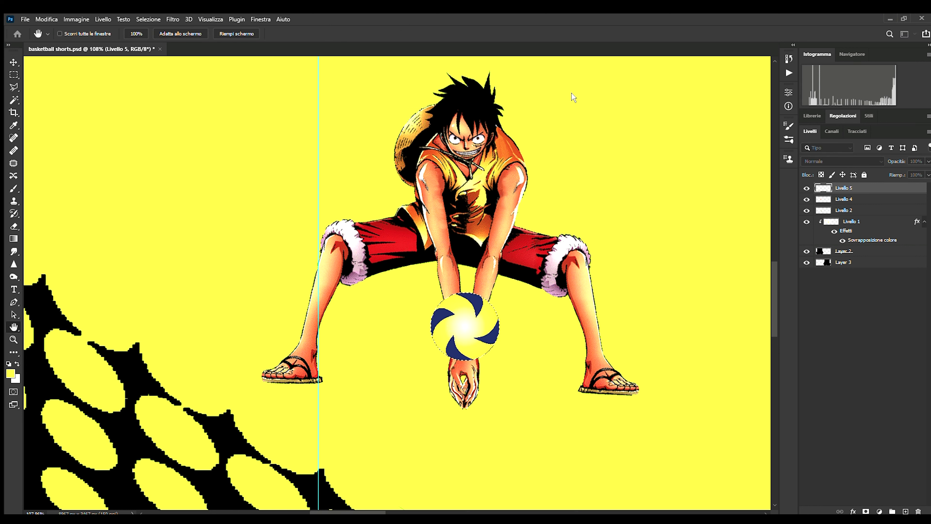
{"action": "left_click", "coordinate": [551, 146]}
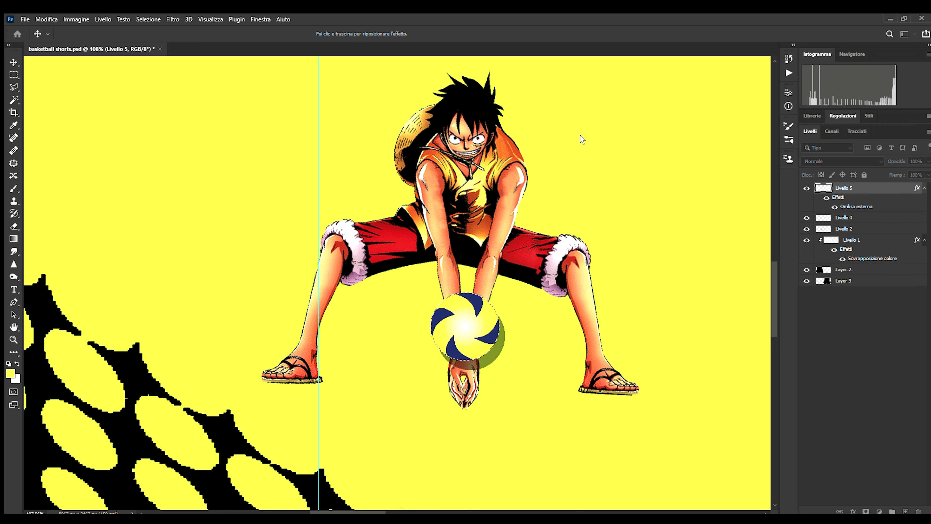
{"action": "left_click", "coordinate": [562, 290]}
{"action": "left_click_drag", "start_coordinate": [714, 106], "coordinate": [712, 99]}
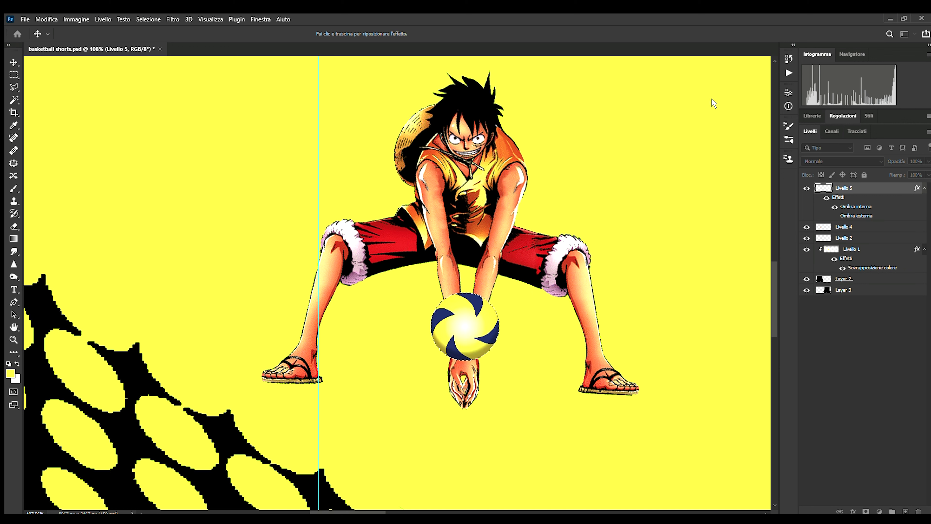